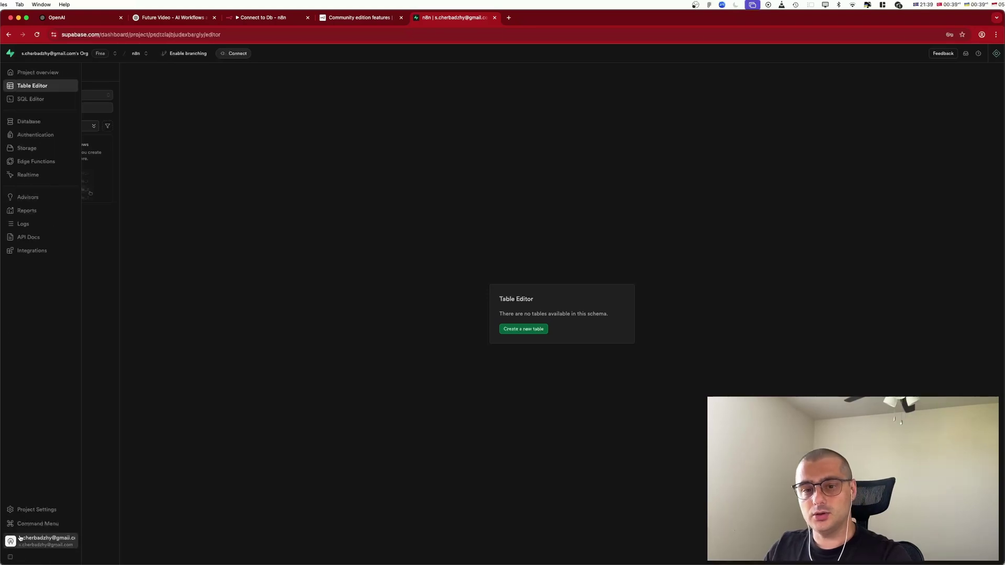
# - Reset the database password in the project's database settings to a generated one, without saving it in the browser
pyautogui.click(27, 513)
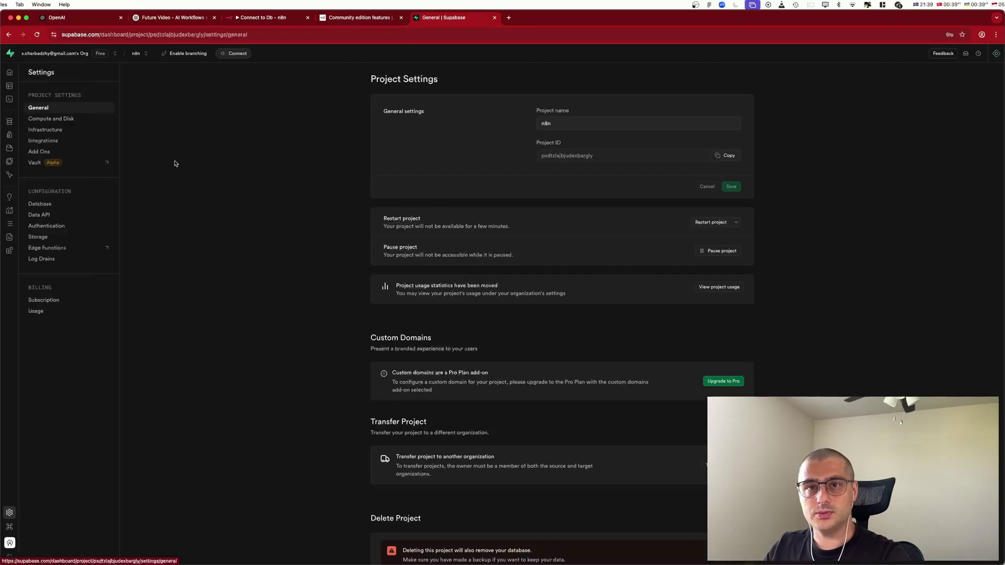
pyautogui.click(54, 206)
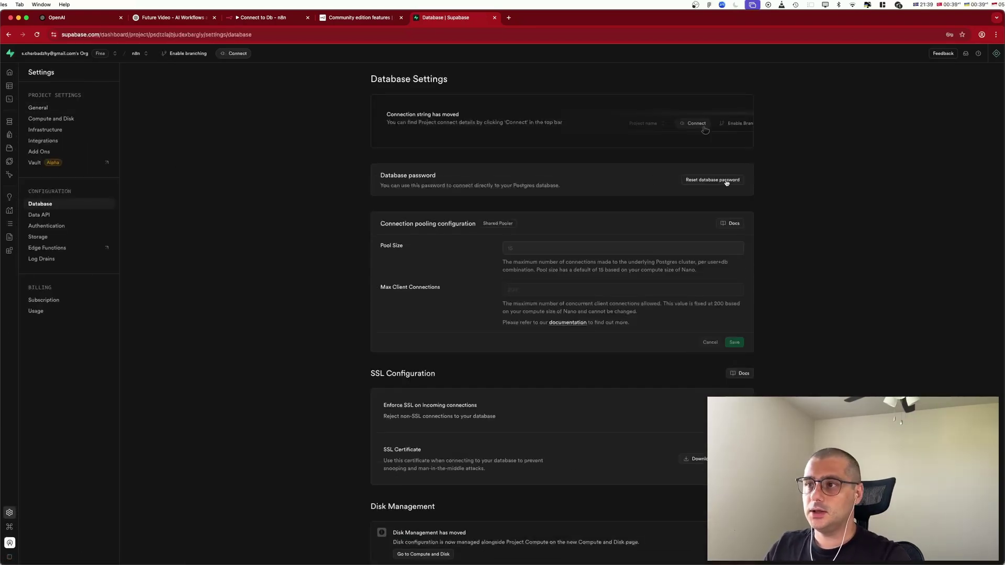
pyautogui.click(704, 180)
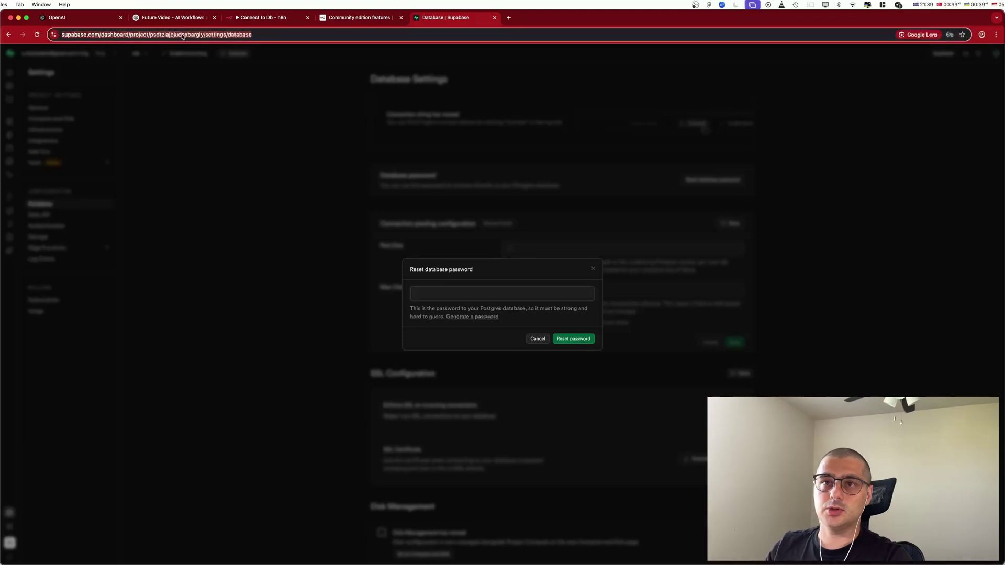
pyautogui.click(492, 317)
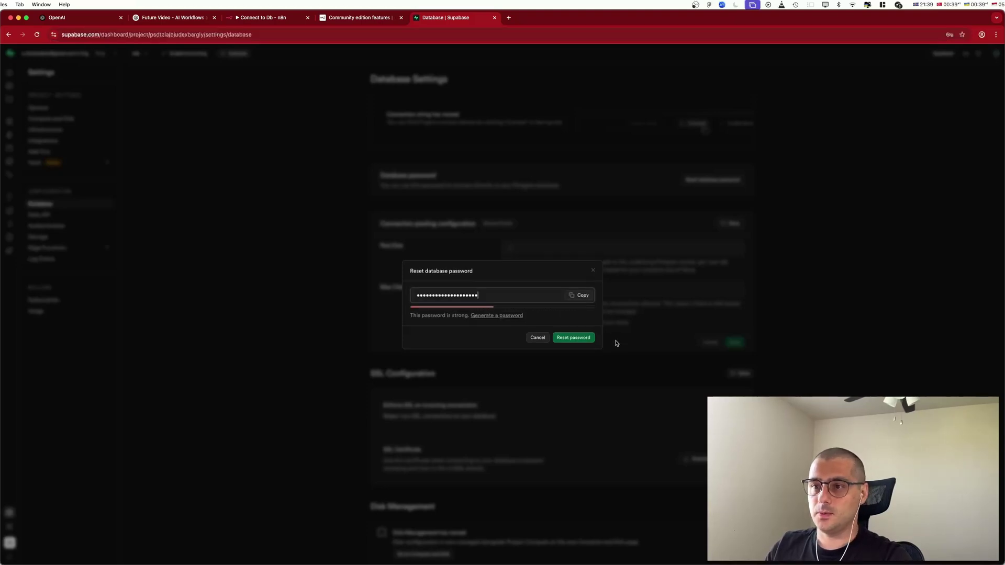
pyautogui.click(573, 339)
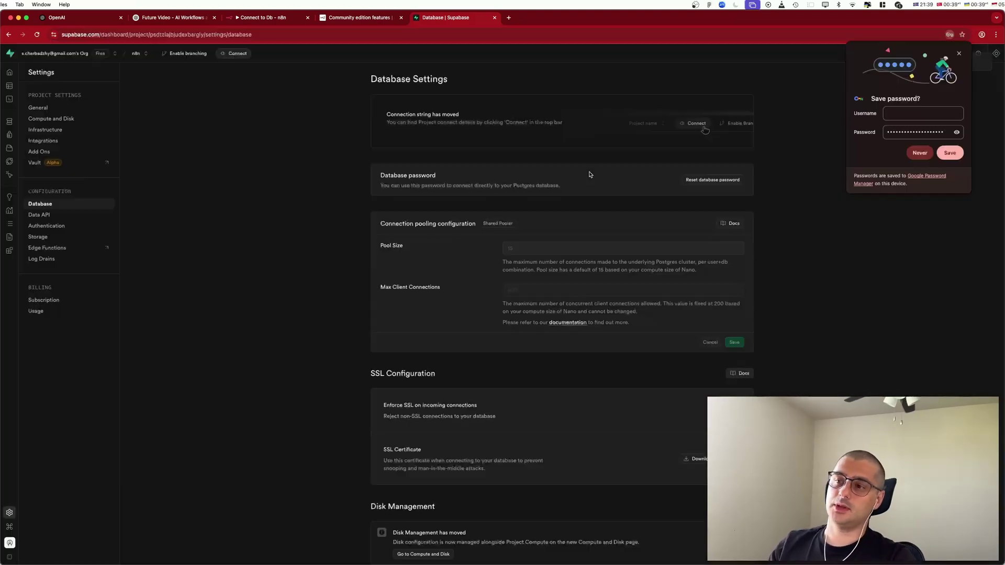
pyautogui.click(959, 53)
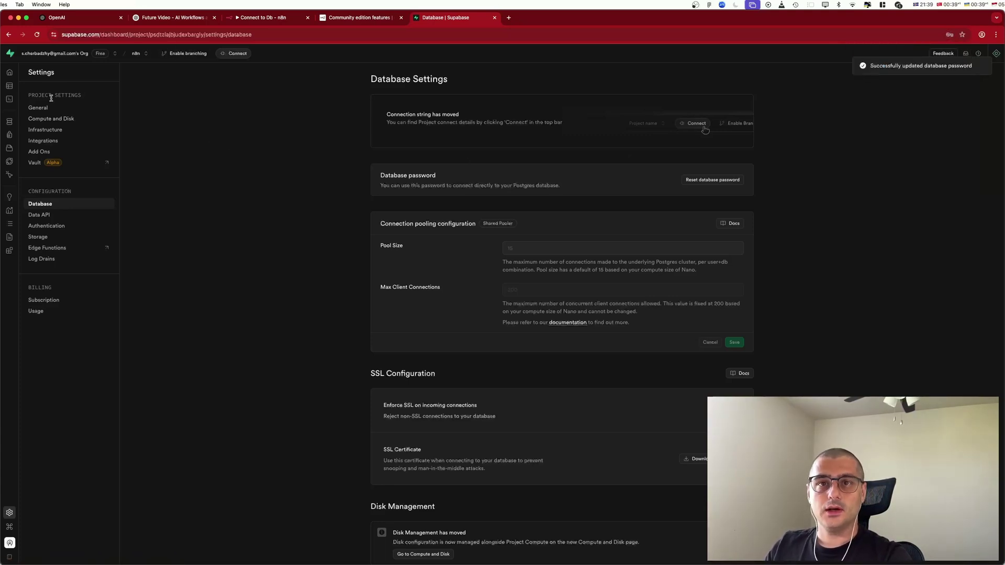
# - Open the project's connection details and read the direct connection and transaction pooler descriptions
pyautogui.click(234, 54)
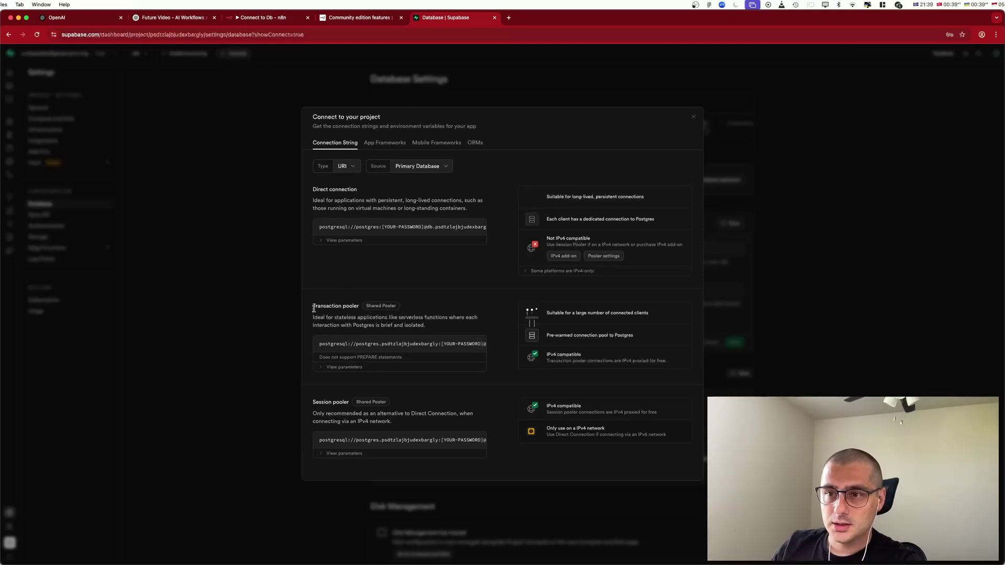
pyautogui.moveTo(313, 309); pyautogui.dragTo(368, 306)
pyautogui.click(300, 190)
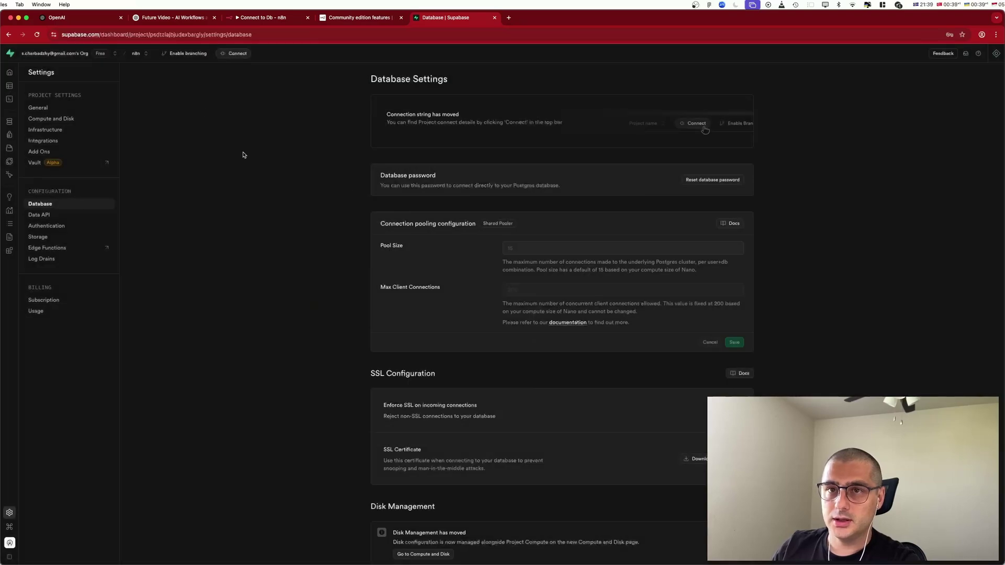
pyautogui.click(238, 54)
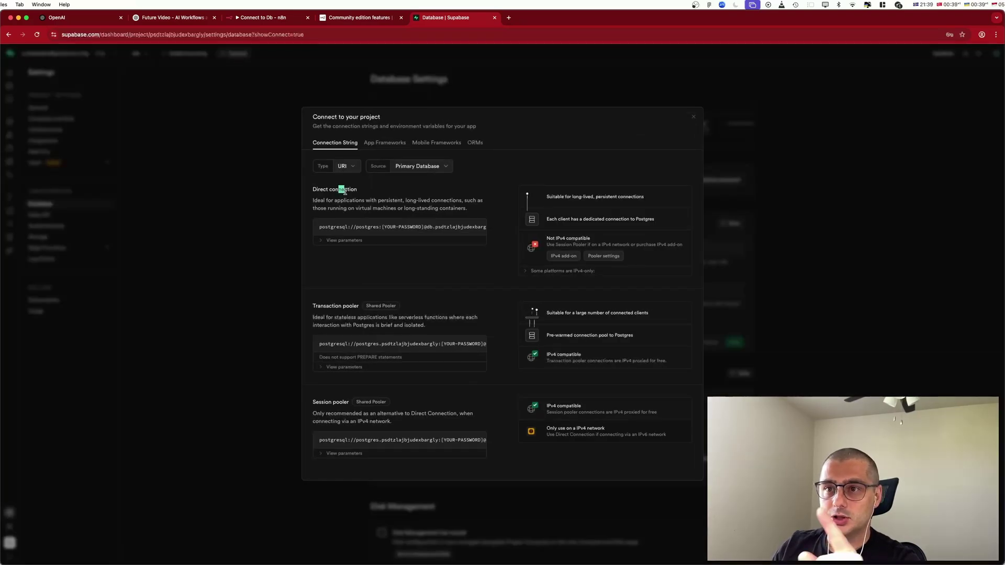
pyautogui.click(319, 344)
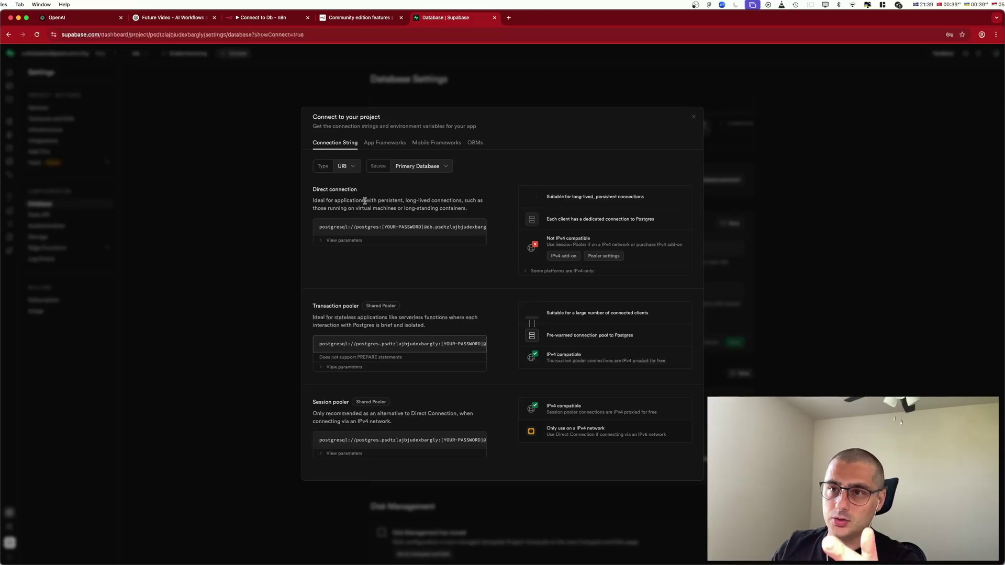
pyautogui.moveTo(314, 190); pyautogui.dragTo(366, 196)
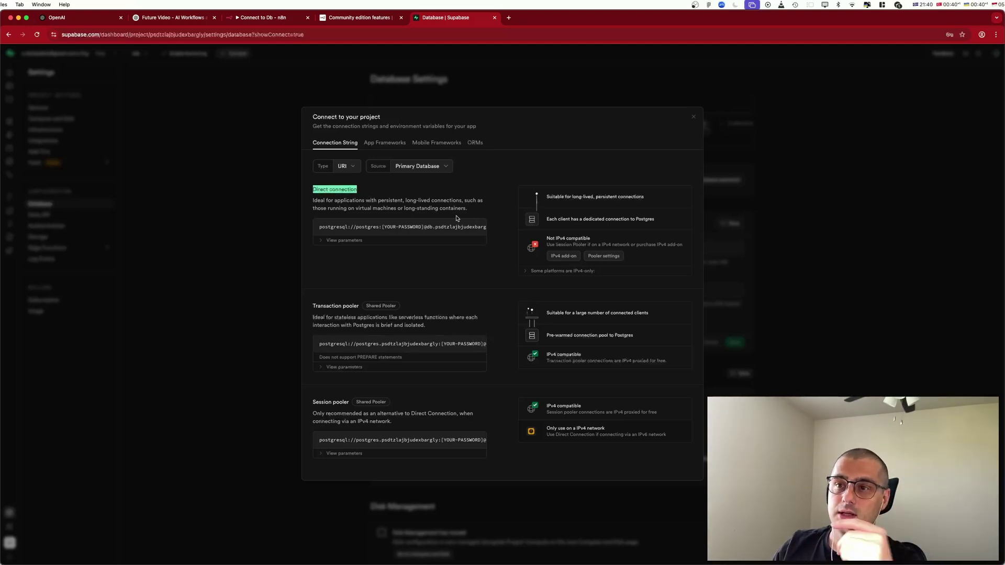
pyautogui.moveTo(309, 202); pyautogui.dragTo(474, 211)
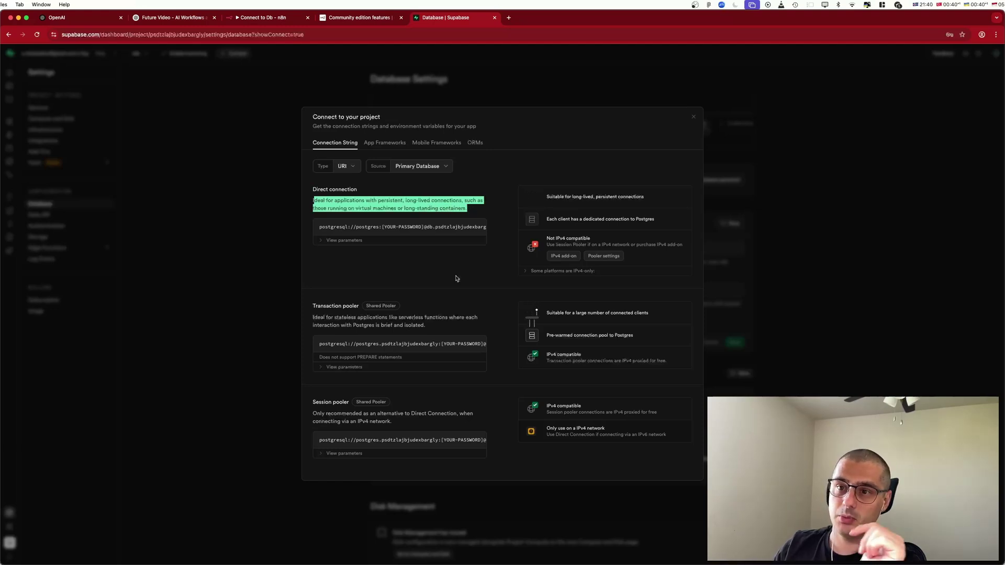
pyautogui.click(319, 319)
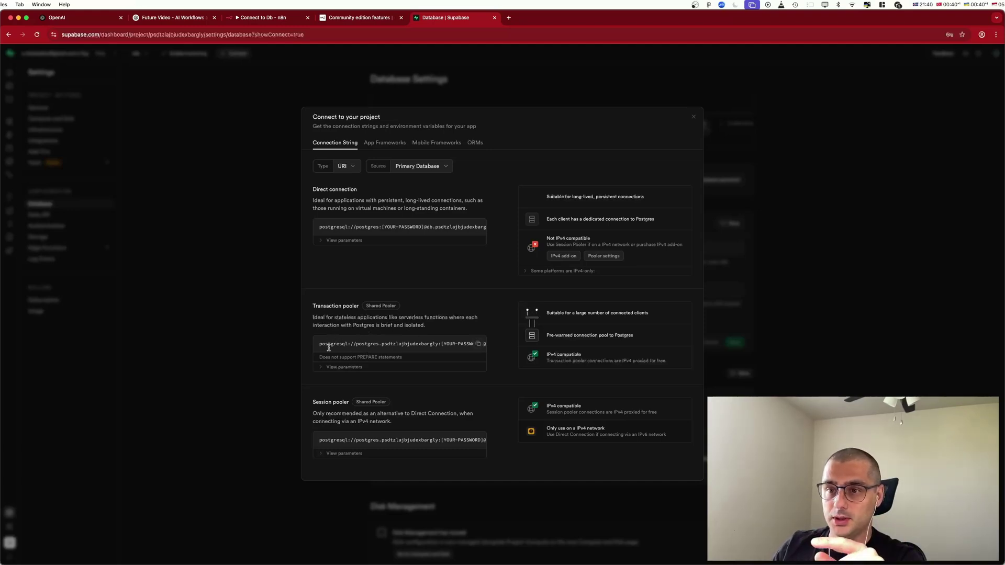
# - Copy the transaction pooler's host and enter aws-0-us-east-1.pooler.supabase.com as the host of a new Postgres credential in n8n
pyautogui.click(337, 369)
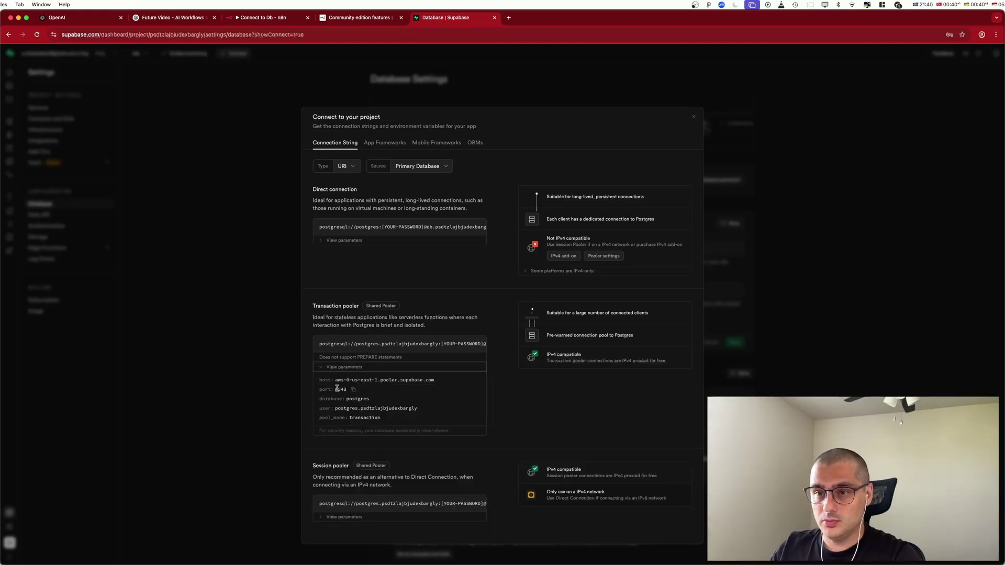
pyautogui.click(442, 381)
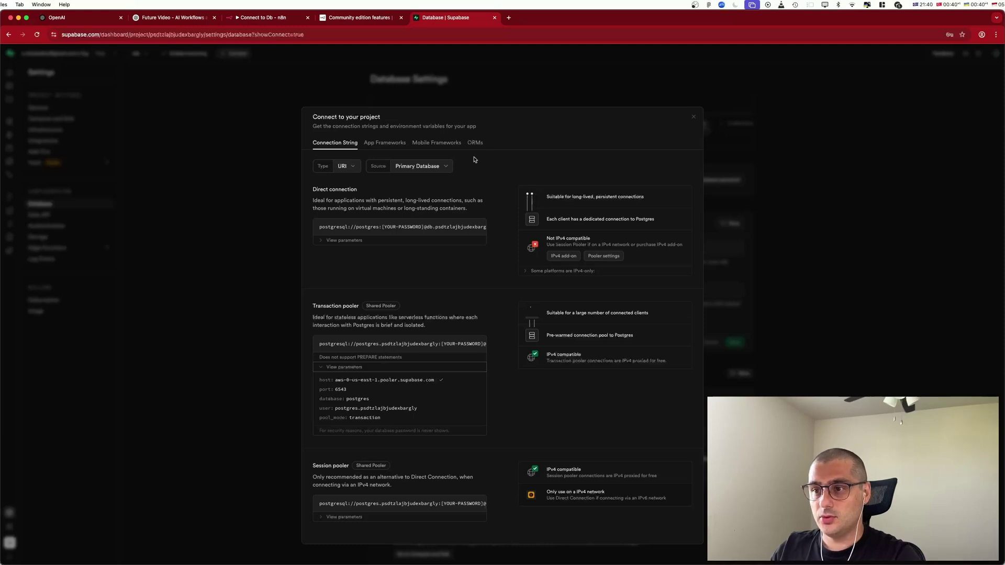
pyautogui.click(272, 17)
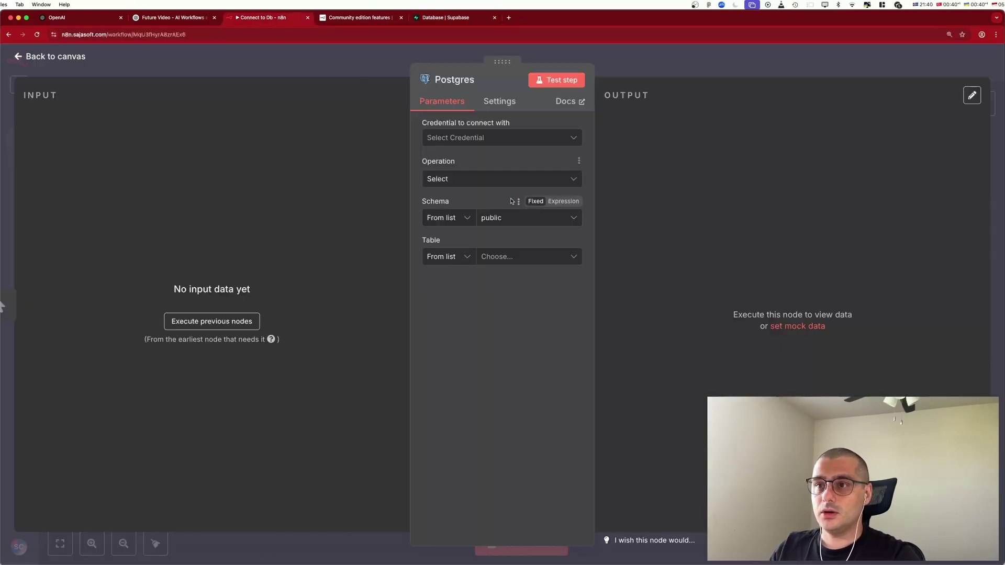
pyautogui.click(503, 137)
pyautogui.click(511, 164)
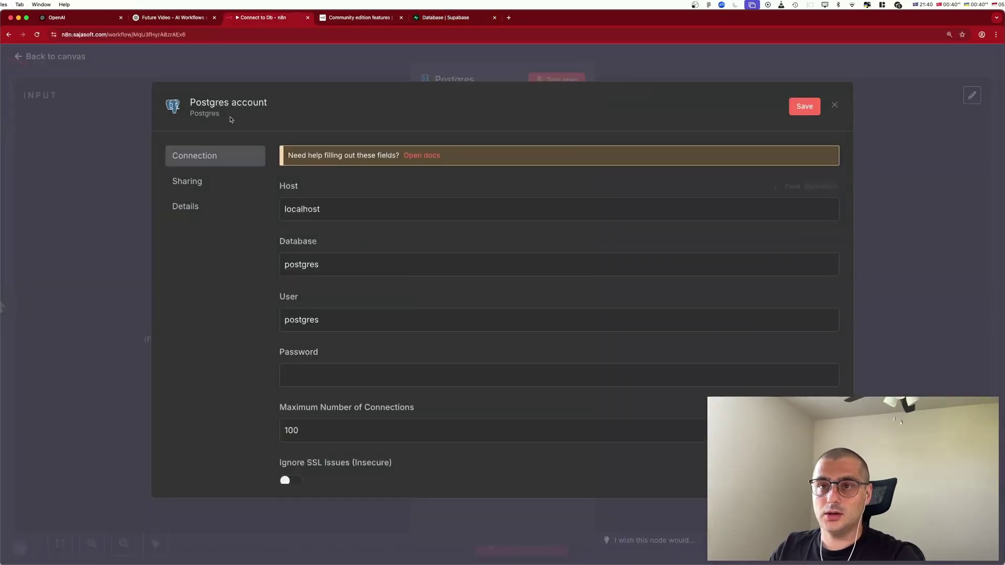
pyautogui.tripleClick(384, 218)
pyautogui.press('cmd+v')
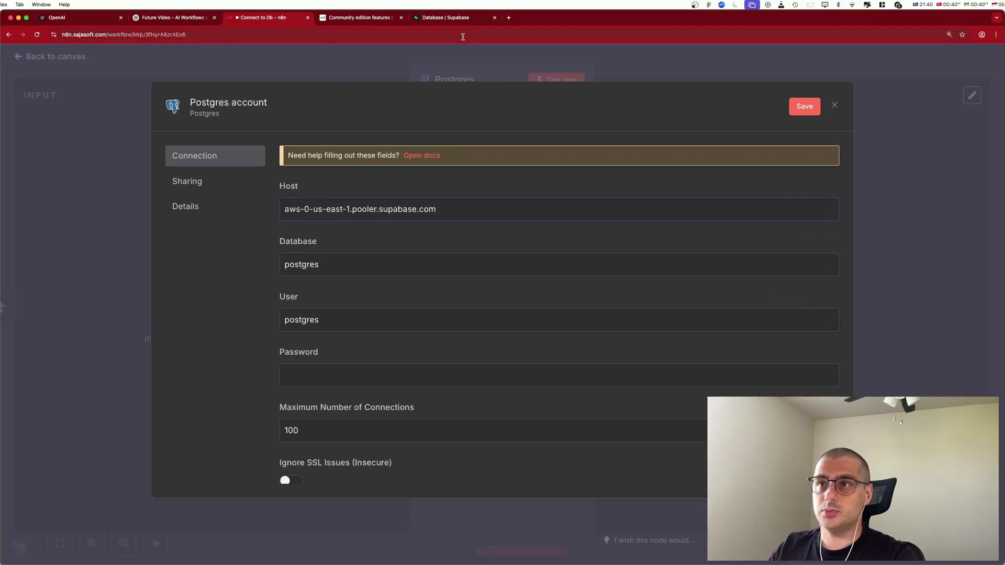
# - Copy the transaction pooler's user from Supabase and set it as the user of the Postgres credential in n8n
pyautogui.click(435, 21)
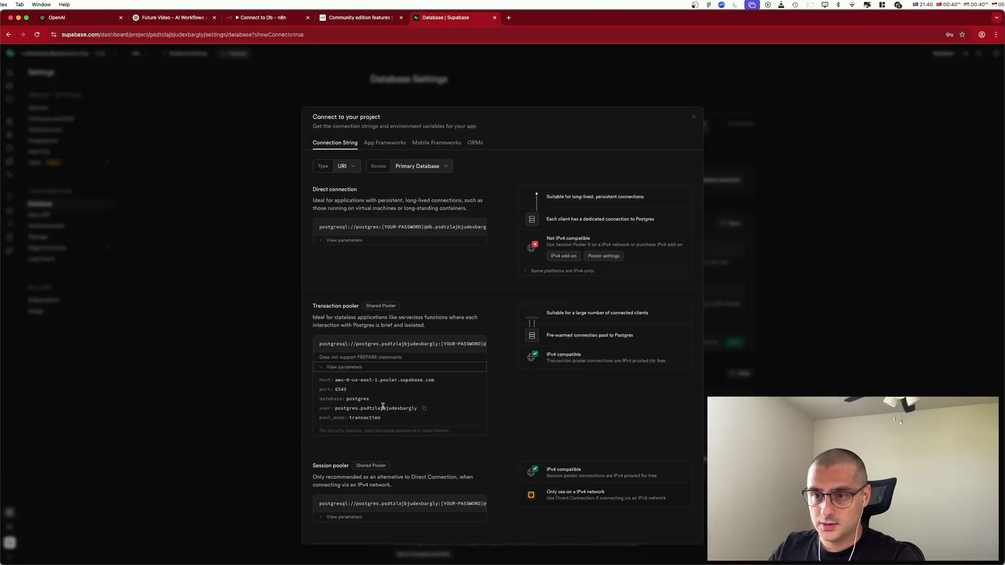
pyautogui.click(262, 18)
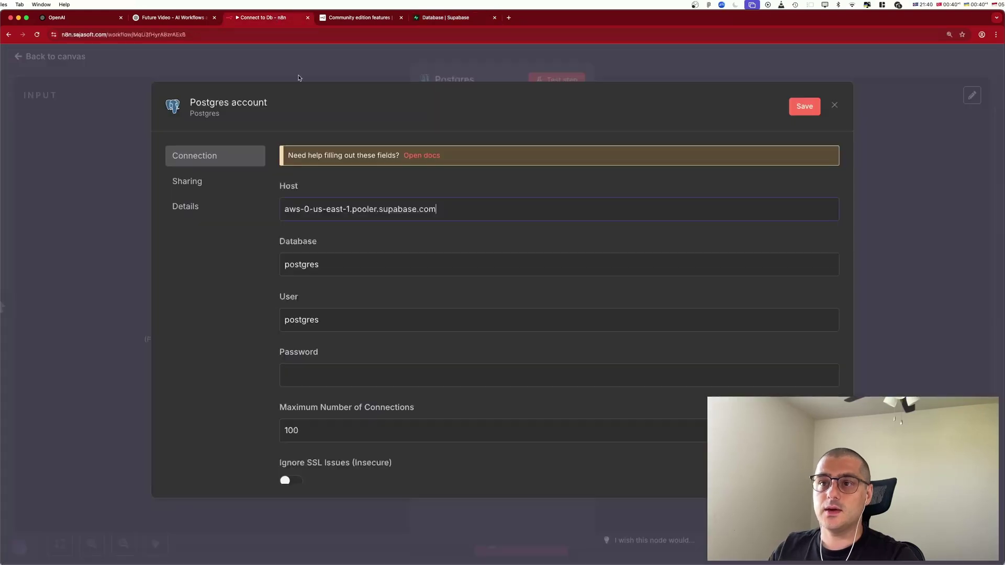
pyautogui.doubleClick(329, 320)
pyautogui.press('super+v')
# - Paste the newly generated database password into the credential's Password field
pyautogui.click(368, 376)
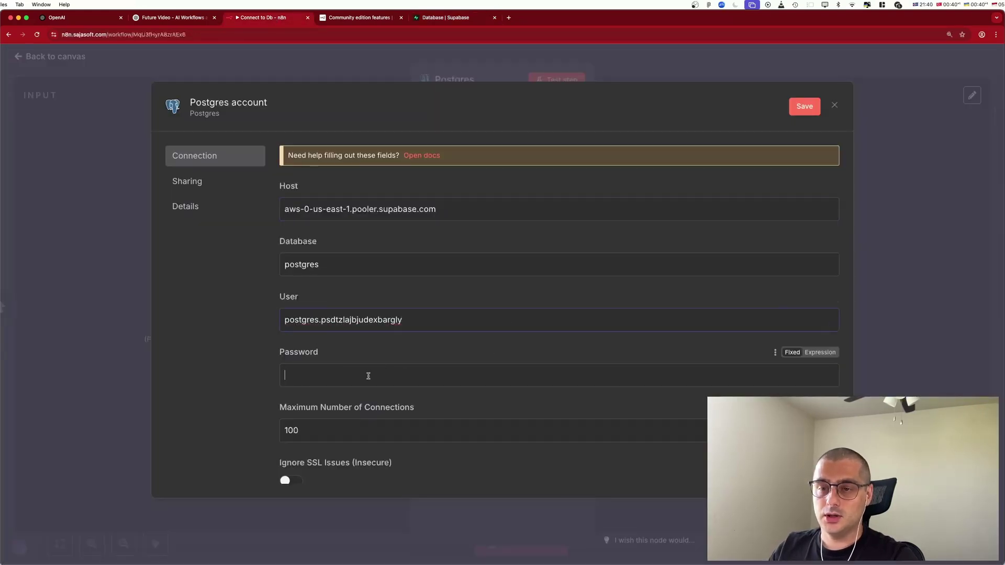
pyautogui.press('super+shift+v')
pyautogui.doubleClick(80, 501)
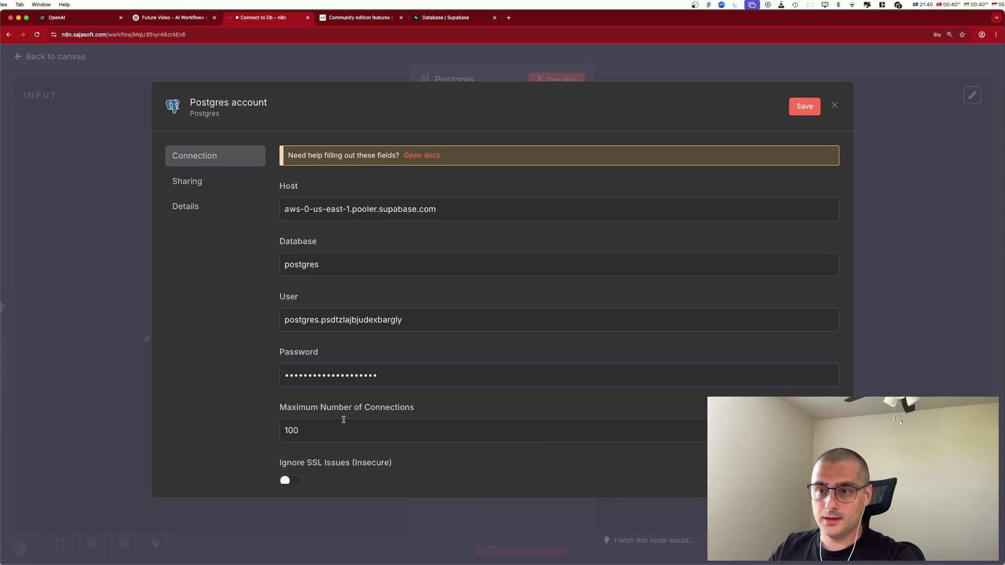
# - Set the credential's maximum number of connections to 10 and save the credential
pyautogui.moveTo(280, 407); pyautogui.dragTo(439, 418)
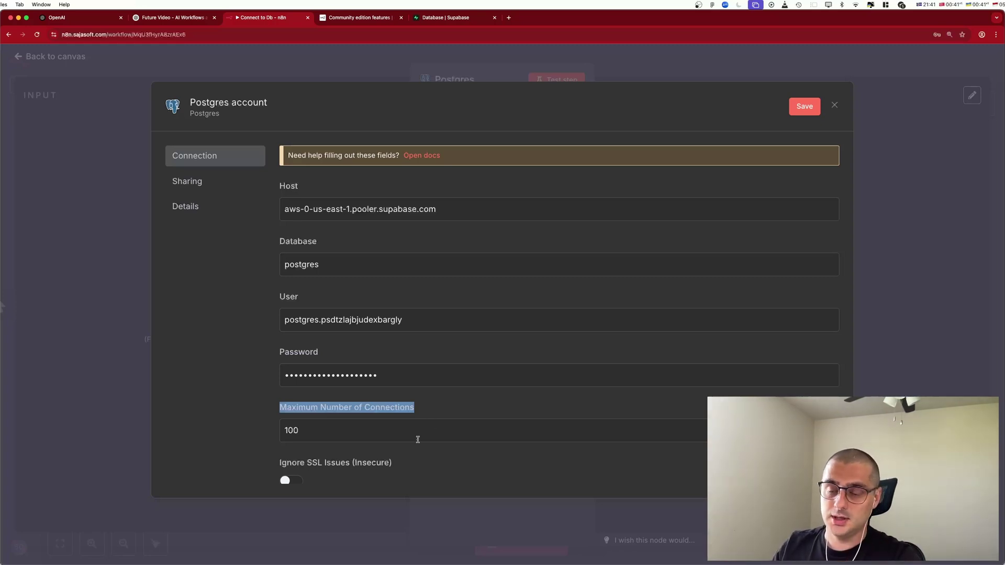
pyautogui.click(311, 440)
pyautogui.doubleClick(330, 430)
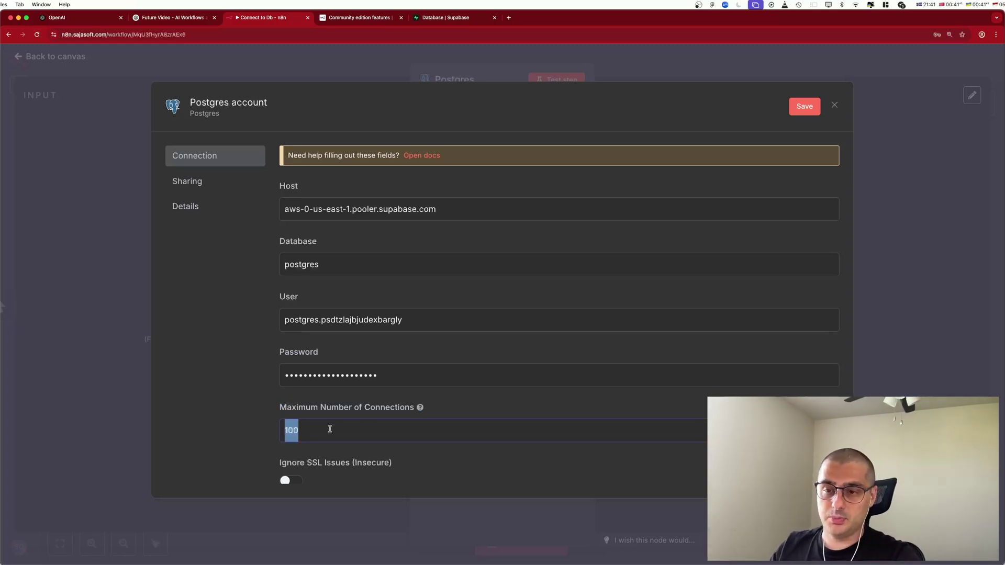
pyautogui.write('10')
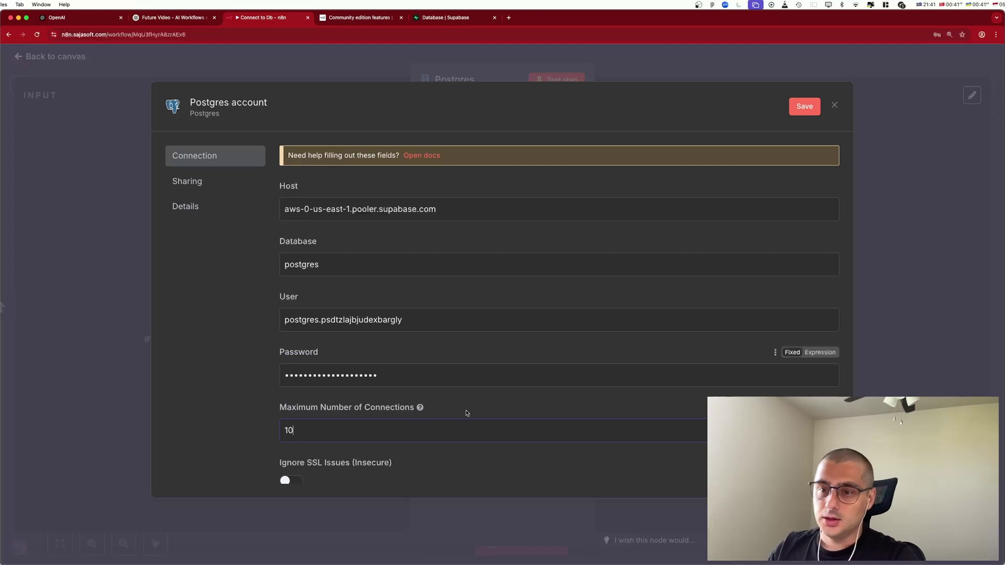
pyautogui.scroll(-5, 503, 379)
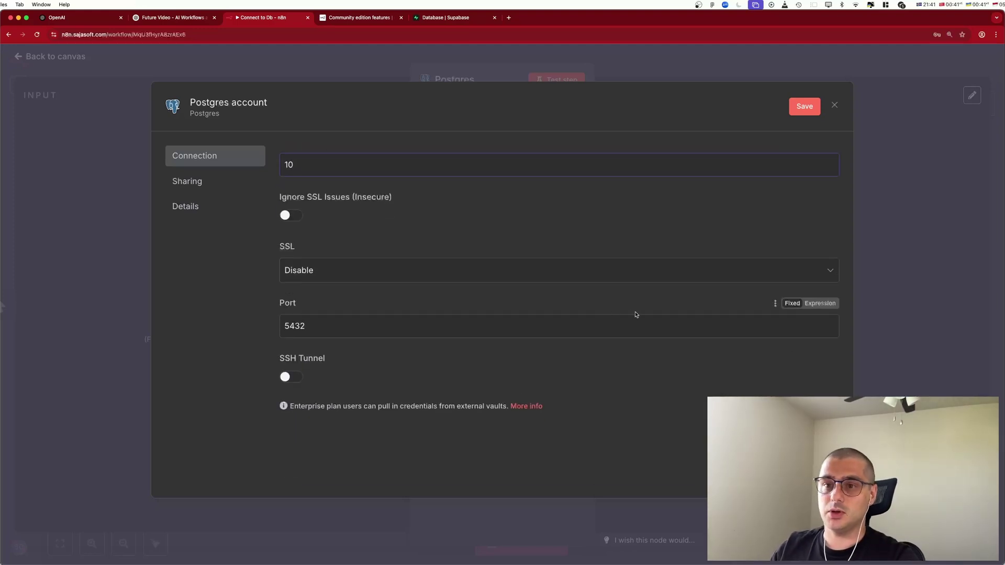
pyautogui.scroll(5, 696, 173)
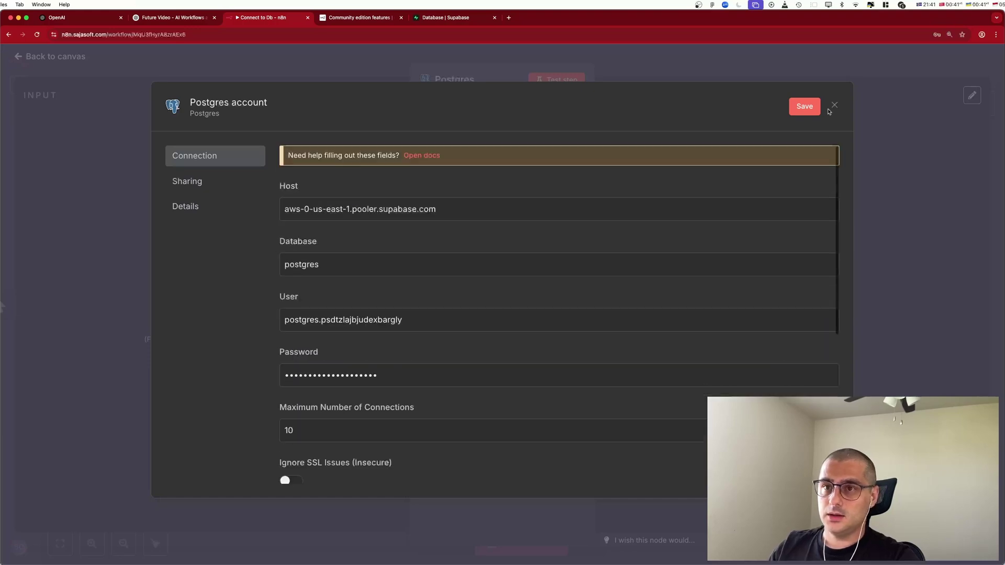
pyautogui.click(805, 107)
# - Rename the Postgres credential to "n8n db", save it and return to the node's parameters
pyautogui.click(263, 117)
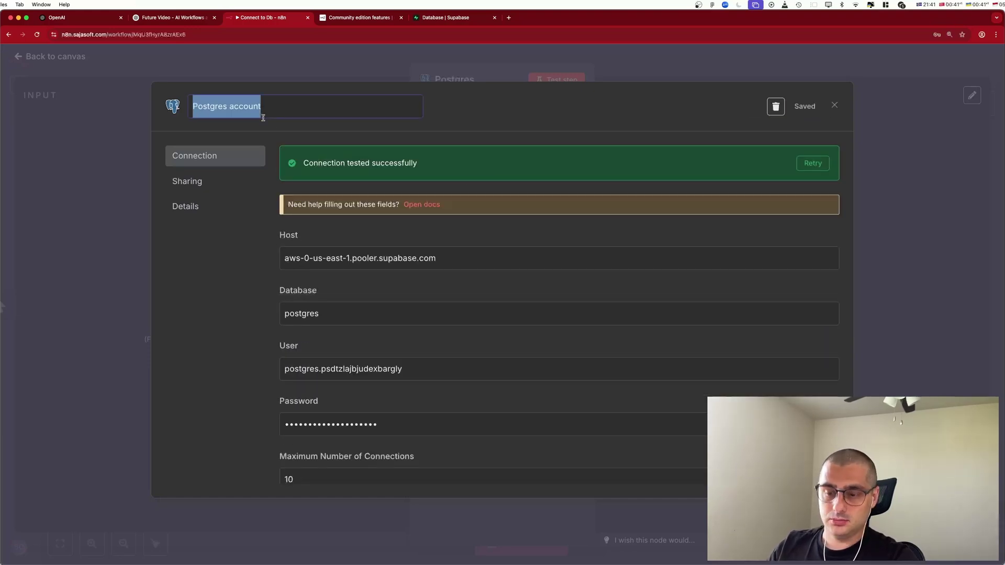
pyautogui.write('n8n db')
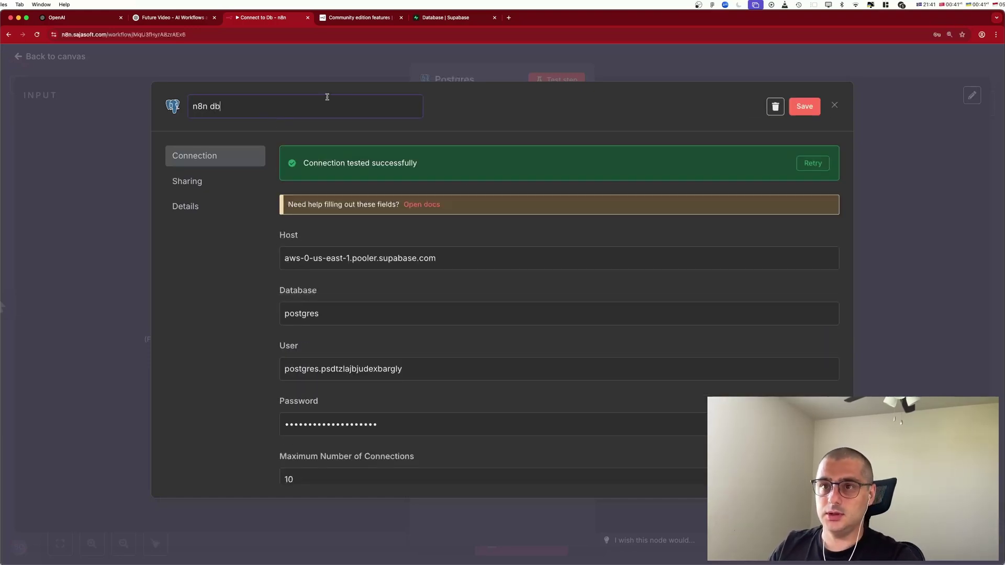
pyautogui.click(805, 106)
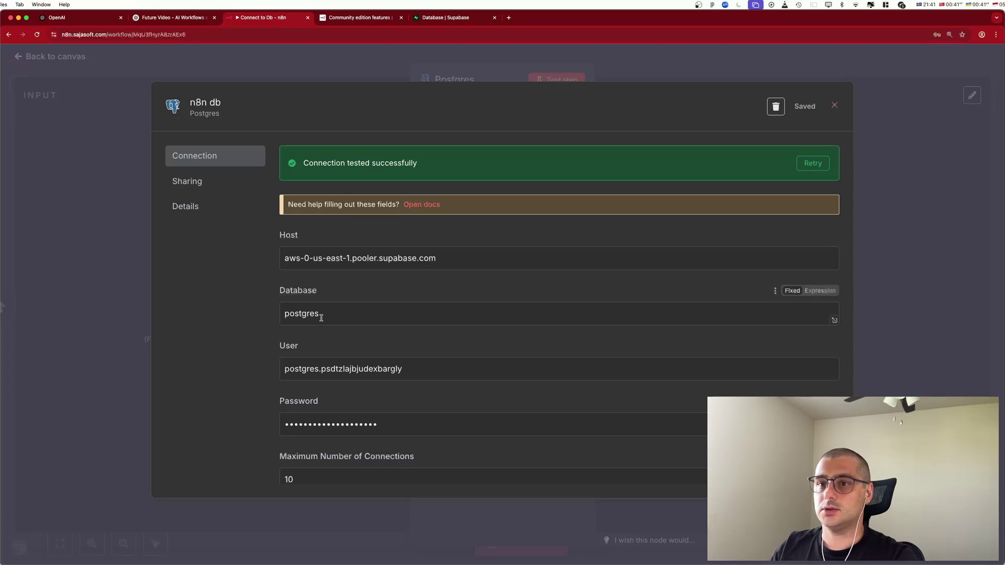
pyautogui.click(838, 106)
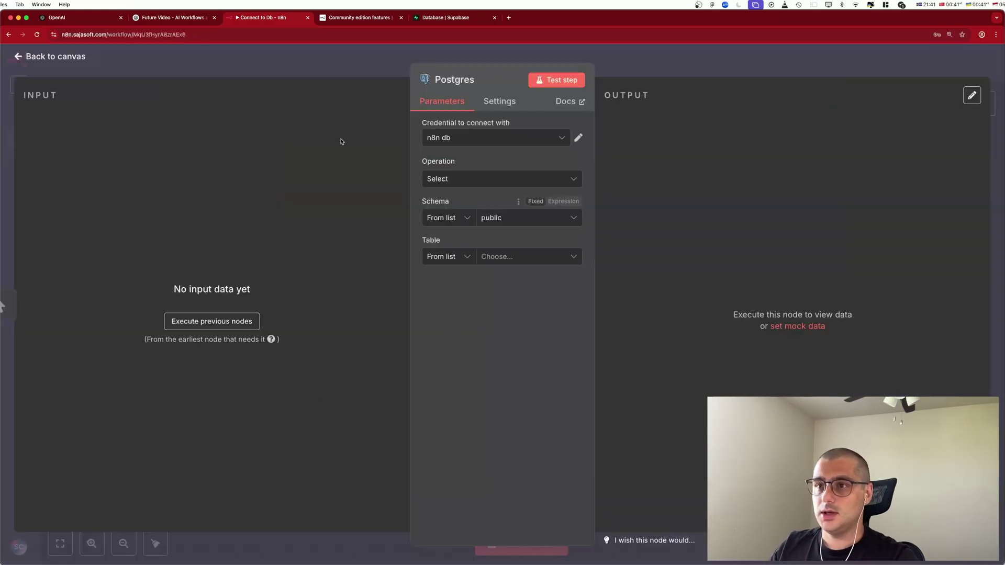
# - Examine the operation and schema options available for the Postgres node
pyautogui.click(464, 178)
pyautogui.click(670, 197)
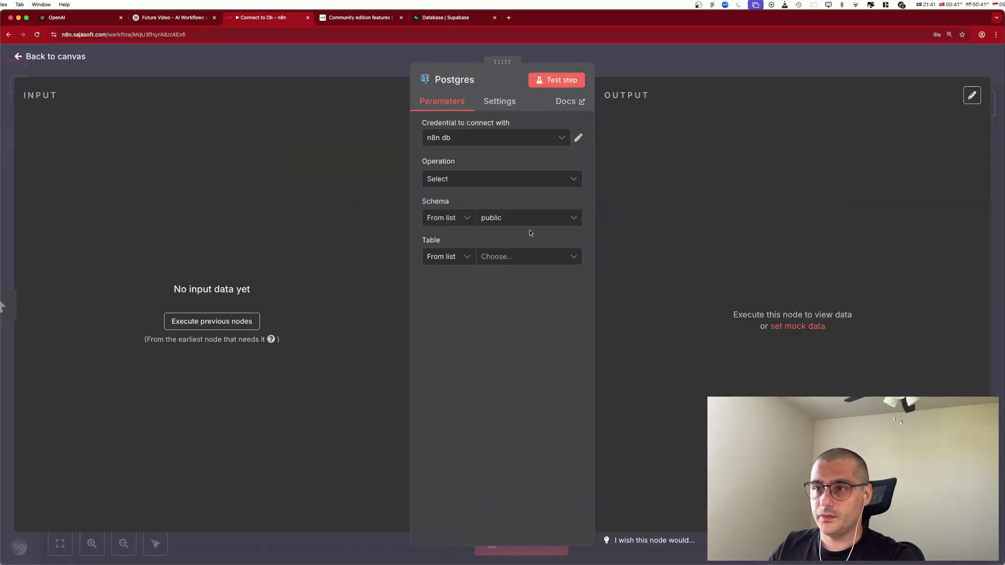
pyautogui.click(521, 219)
pyautogui.click(461, 219)
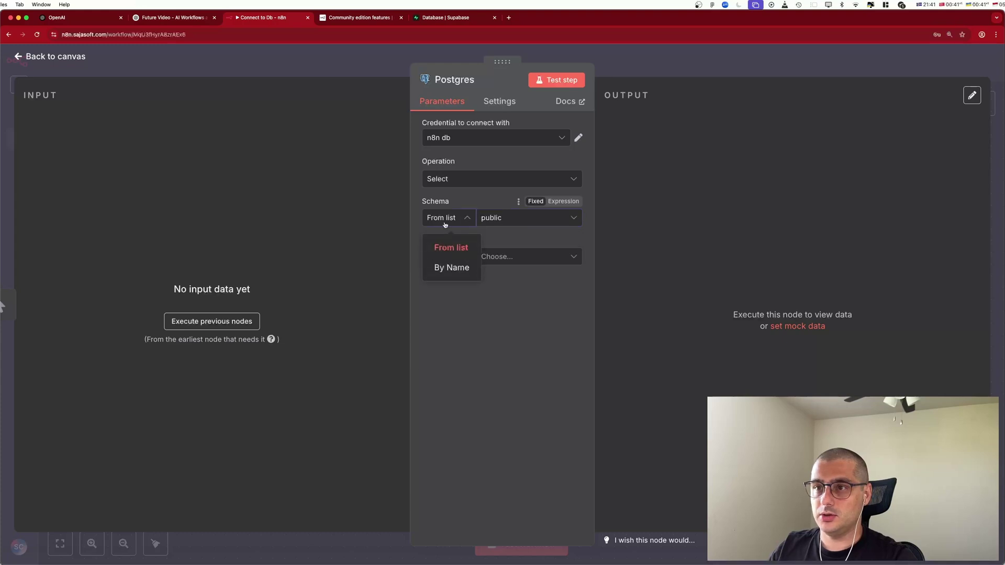
pyautogui.click(519, 220)
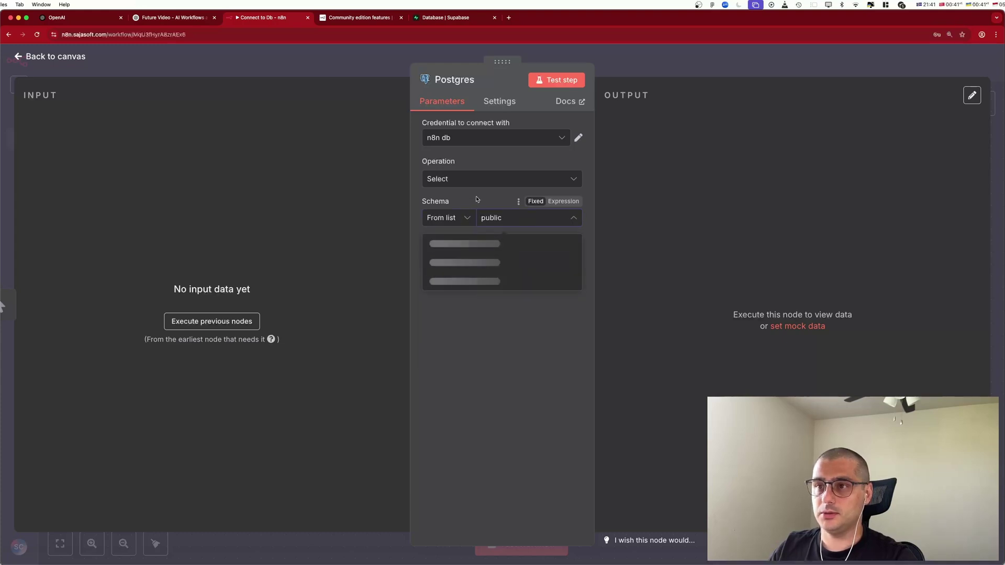
pyautogui.click(456, 179)
pyautogui.click(483, 237)
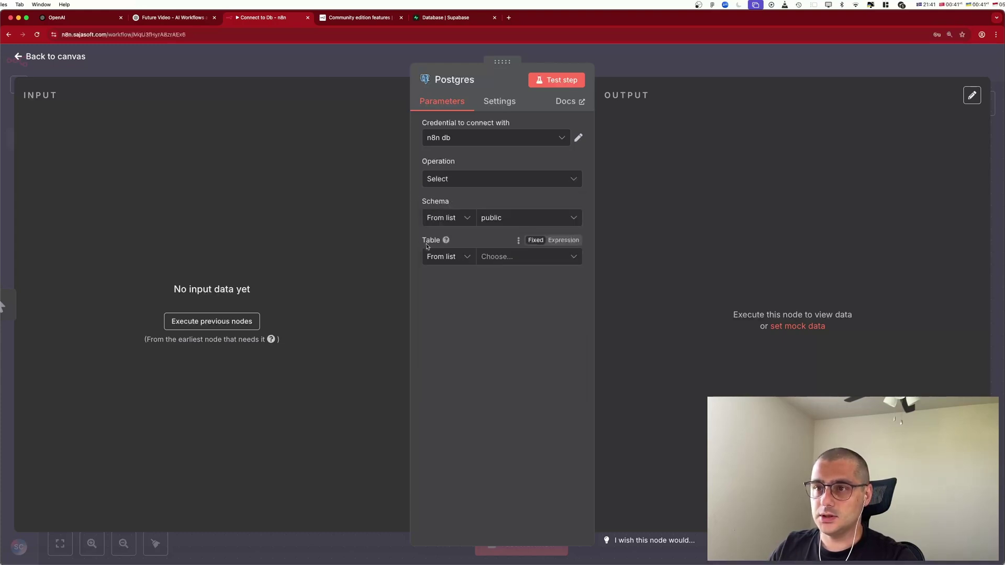
# - Check the Postgres node's available tables, switch to Supabase and open the n8n project's Table Editor
pyautogui.click(512, 256)
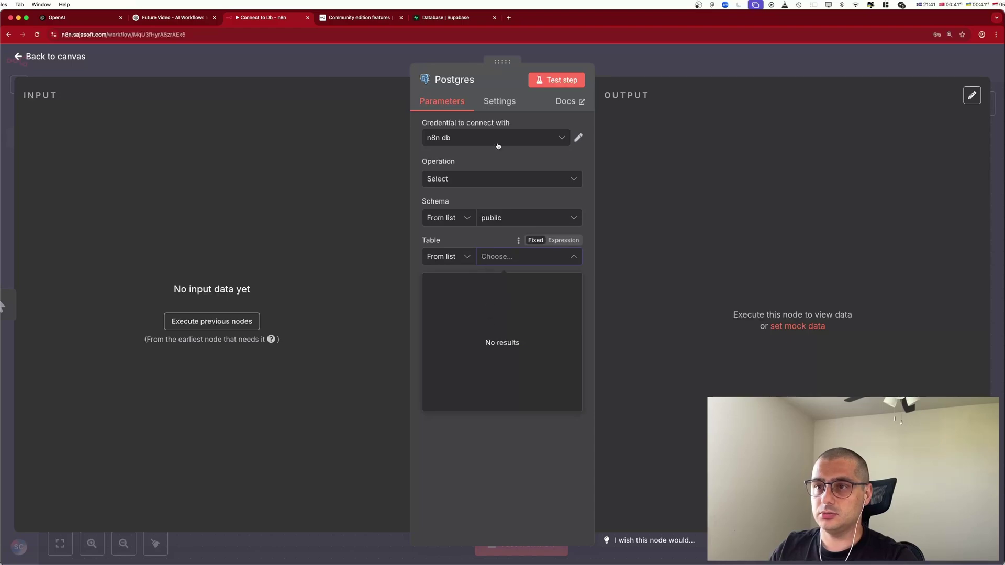
pyautogui.click(445, 18)
pyautogui.click(259, 165)
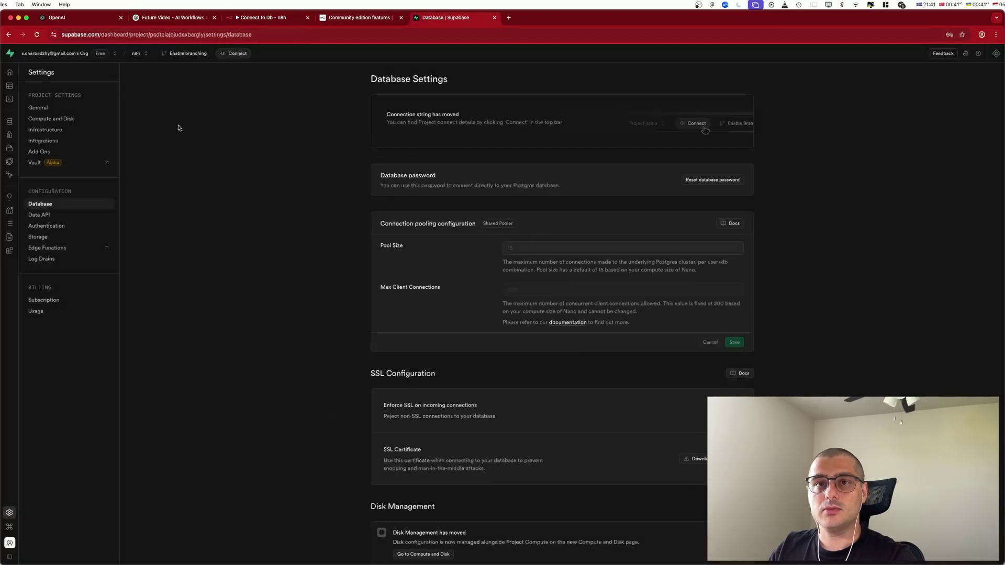
pyautogui.click(139, 55)
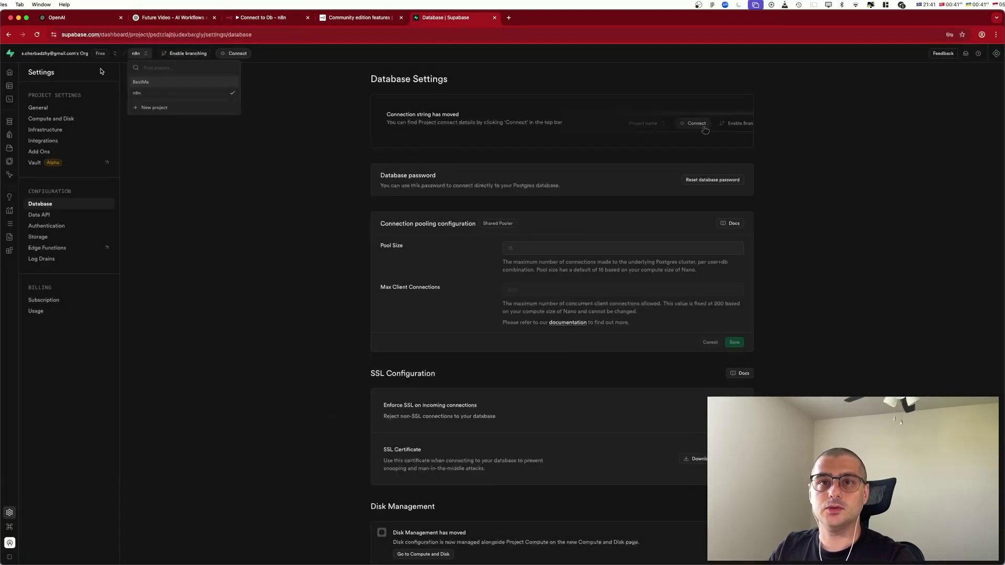
pyautogui.click(42, 72)
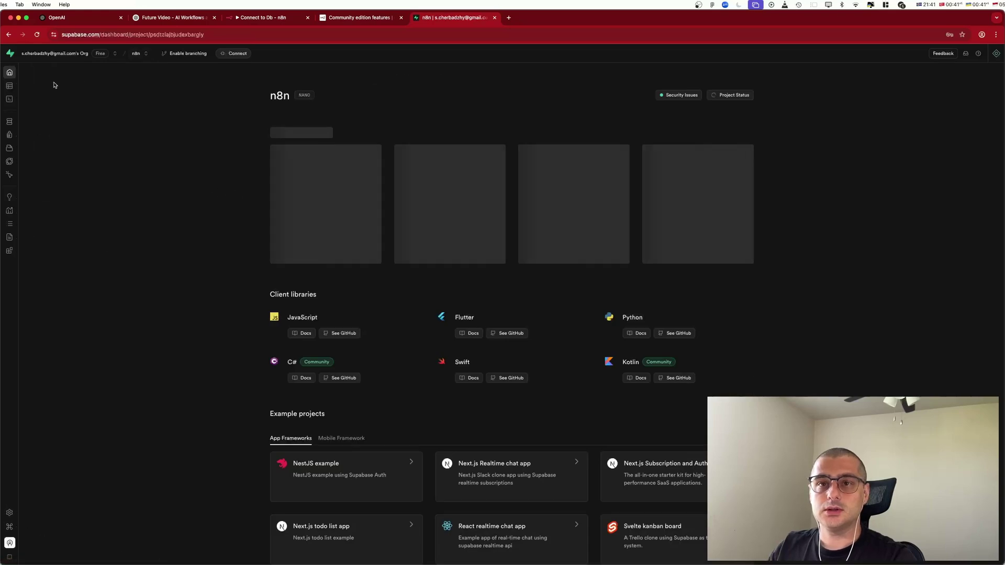
pyautogui.click(41, 86)
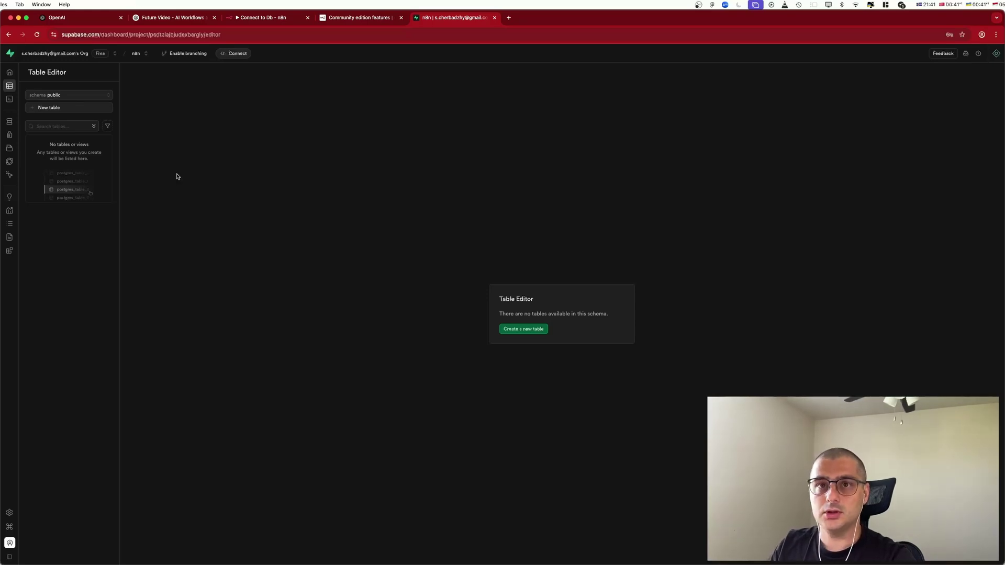
# - Create a public table named "pets" with a text column "name" placed above created_at, and save it
pyautogui.click(41, 108)
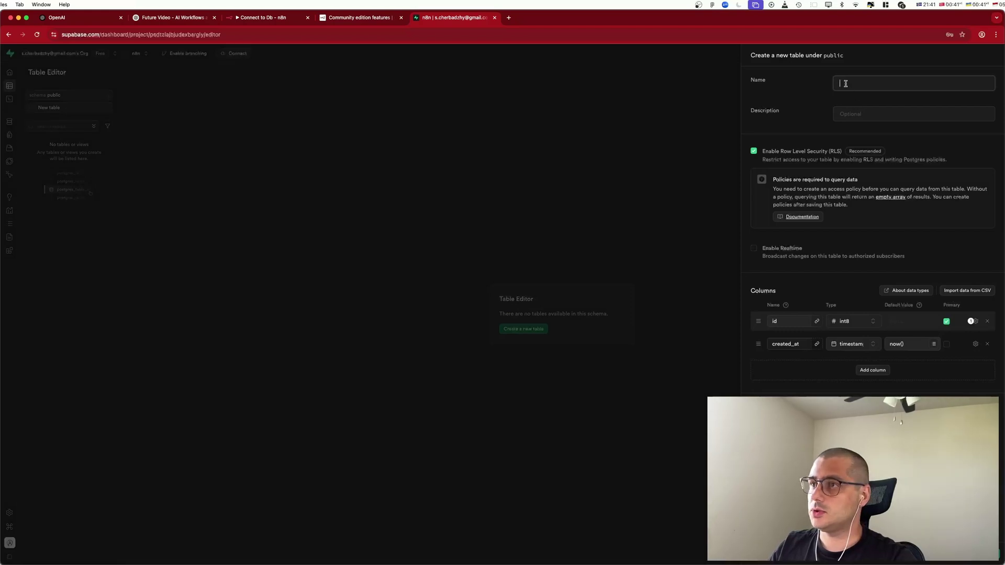
pyautogui.write('pets')
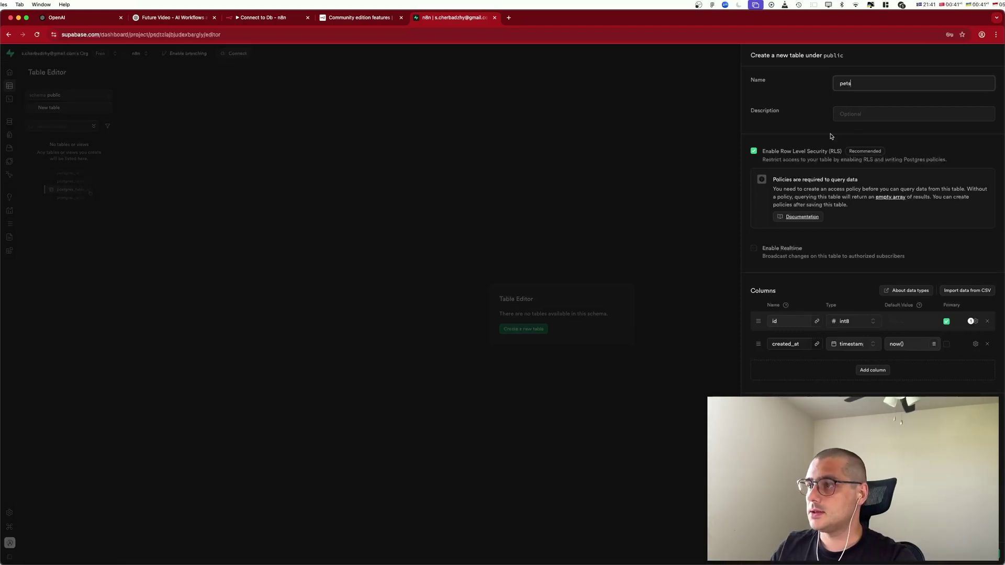
pyautogui.click(872, 371)
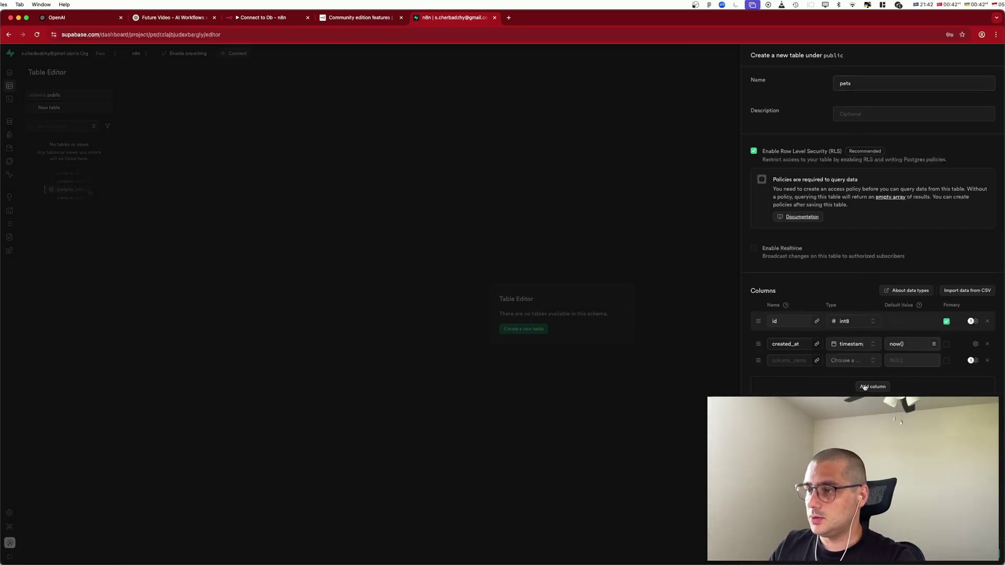
pyautogui.click(791, 361)
pyautogui.write('name')
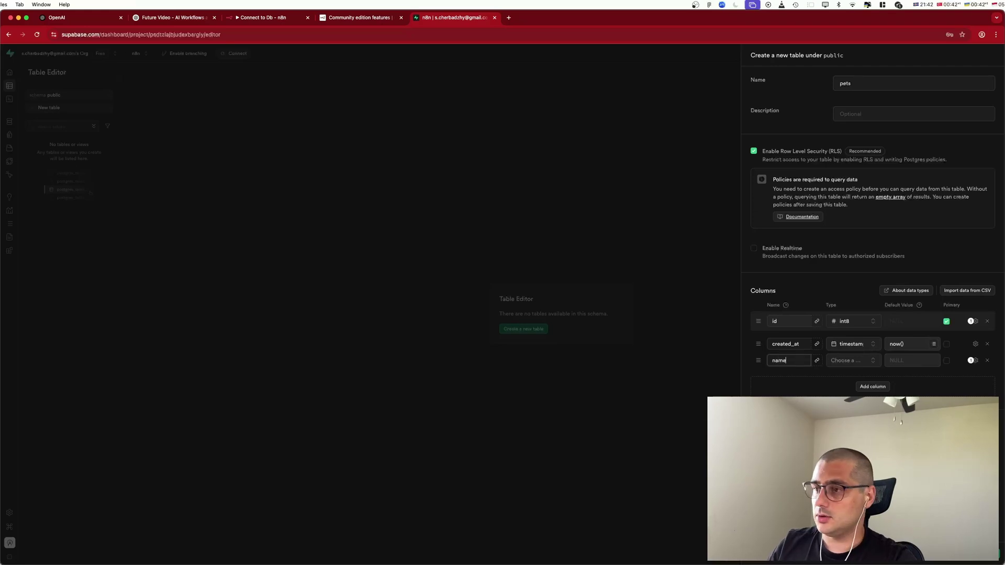
pyautogui.click(859, 366)
pyautogui.write('text')
pyautogui.press('Return')
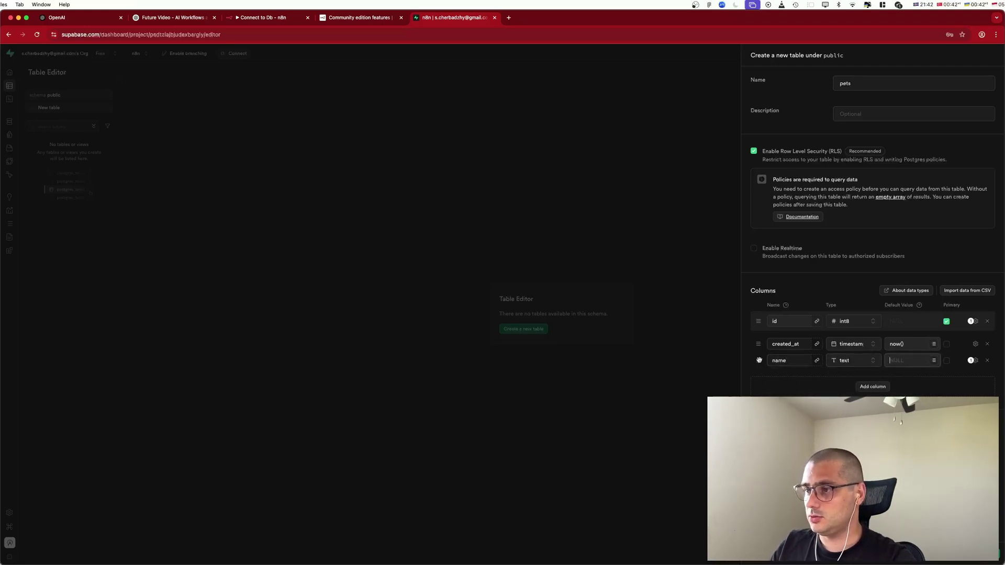
pyautogui.moveTo(759, 361); pyautogui.dragTo(759, 344)
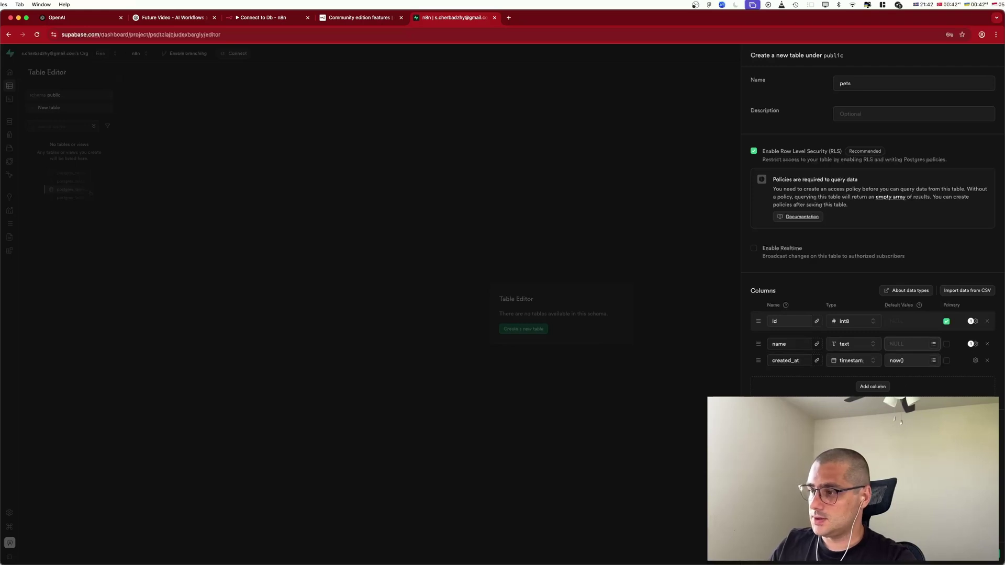
pyautogui.click(983, 552)
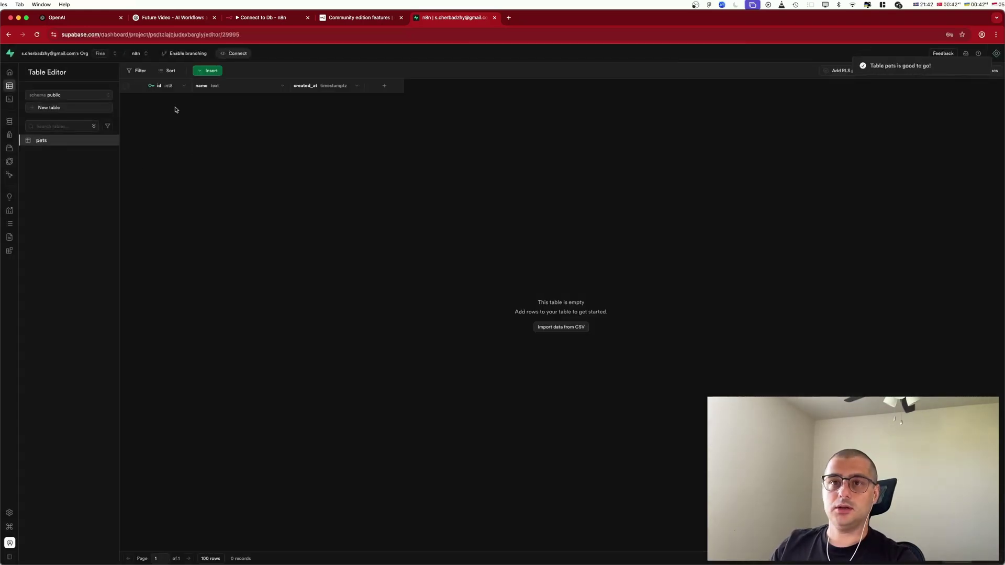
# - Back in n8n, refresh the Postgres node's table list by switching the schema to pg_toast and back to public, and select the pets table
pyautogui.click(241, 19)
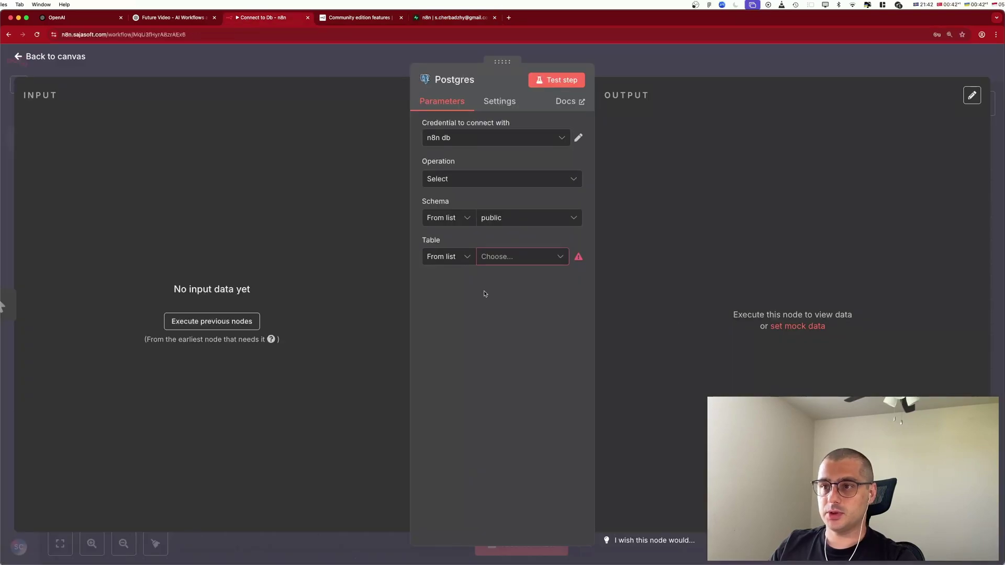
pyautogui.click(515, 260)
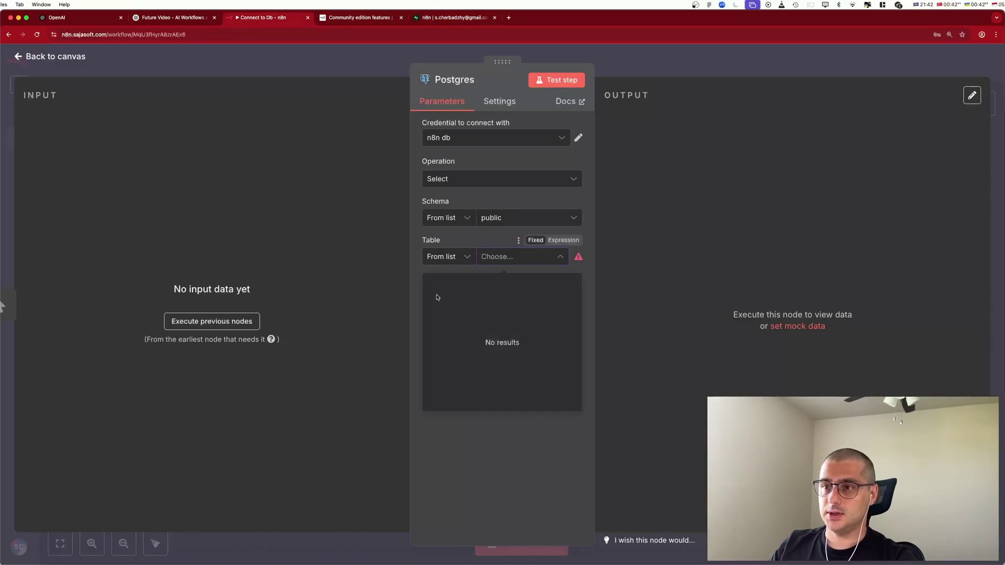
pyautogui.click(503, 218)
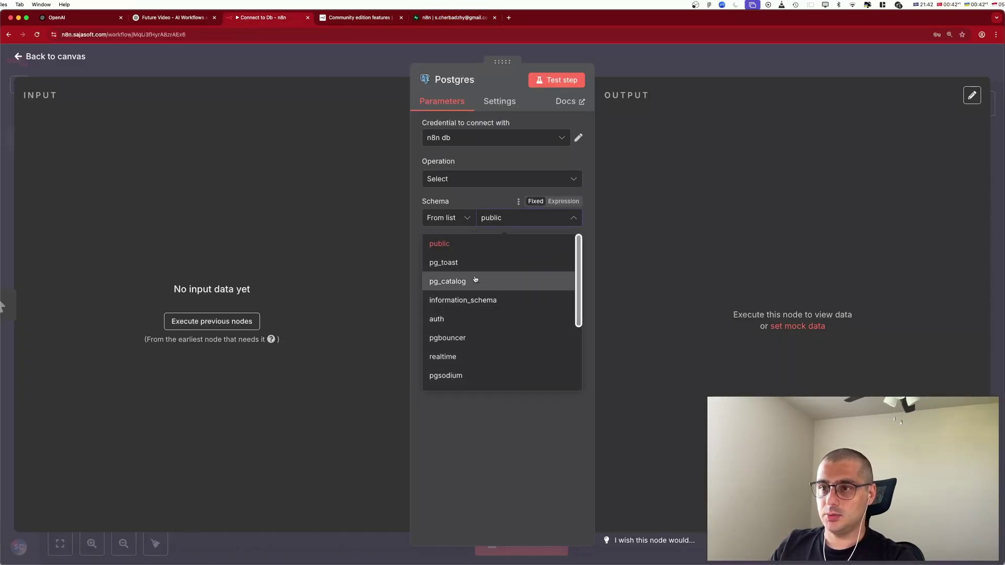
pyautogui.click(511, 262)
pyautogui.click(521, 219)
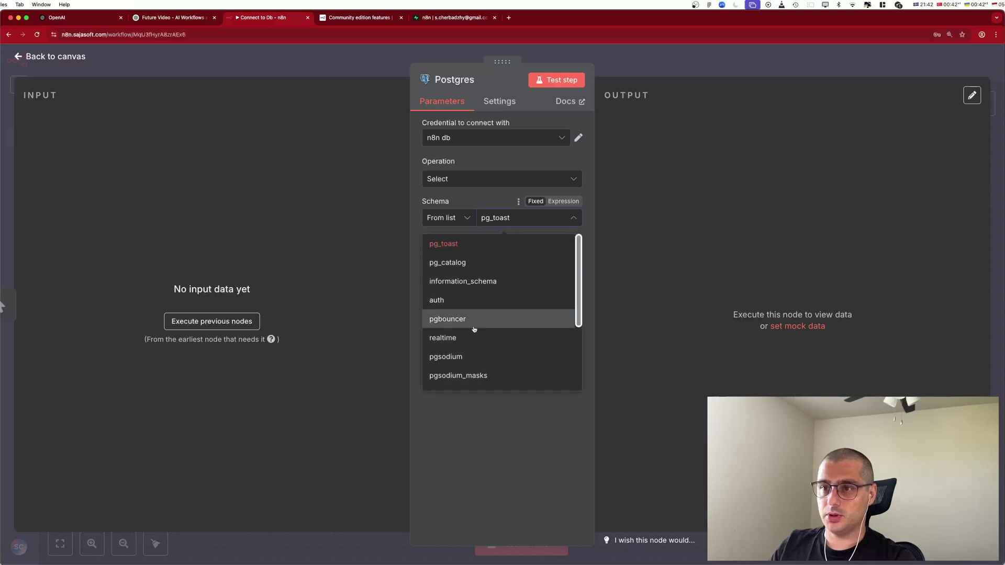
pyautogui.scroll(-2, 468, 345)
pyautogui.scroll(-2, 466, 340)
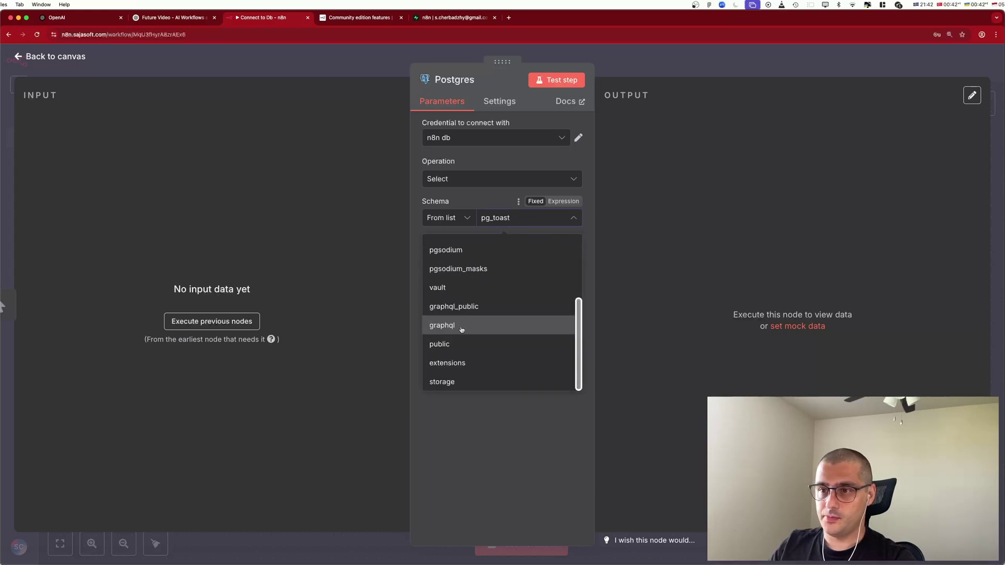
pyautogui.click(477, 344)
pyautogui.click(519, 258)
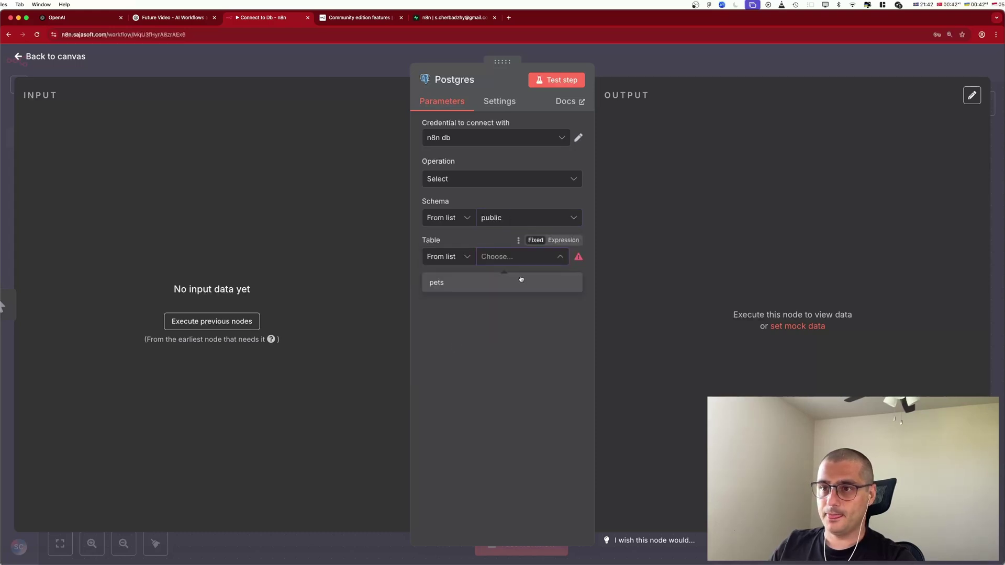
pyautogui.click(521, 281)
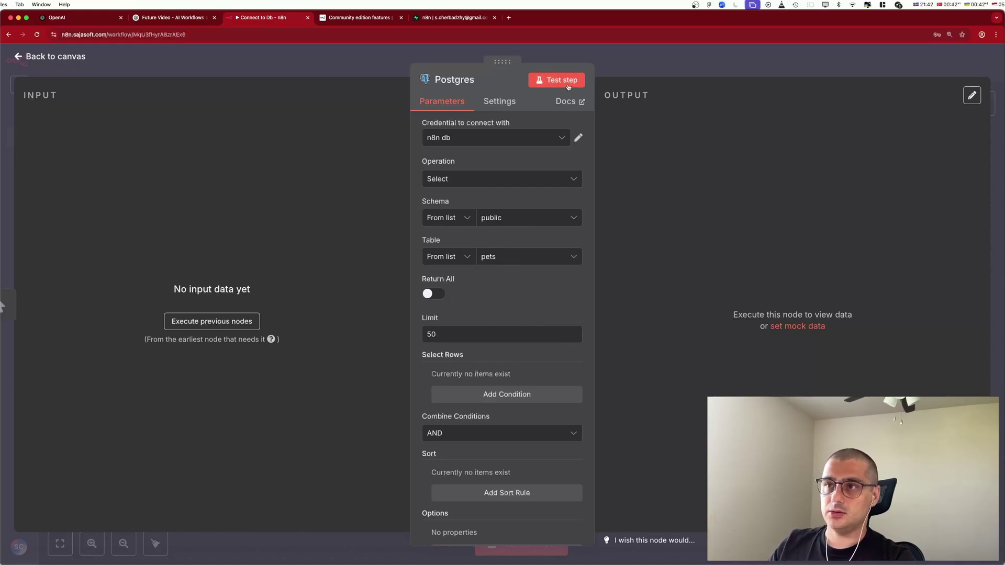
# - Move the Postgres select node farther from the trigger and add a Postgres "Insert rows in a table" node between them
pyautogui.click(380, 75)
pyautogui.moveTo(570, 325); pyautogui.dragTo(744, 324)
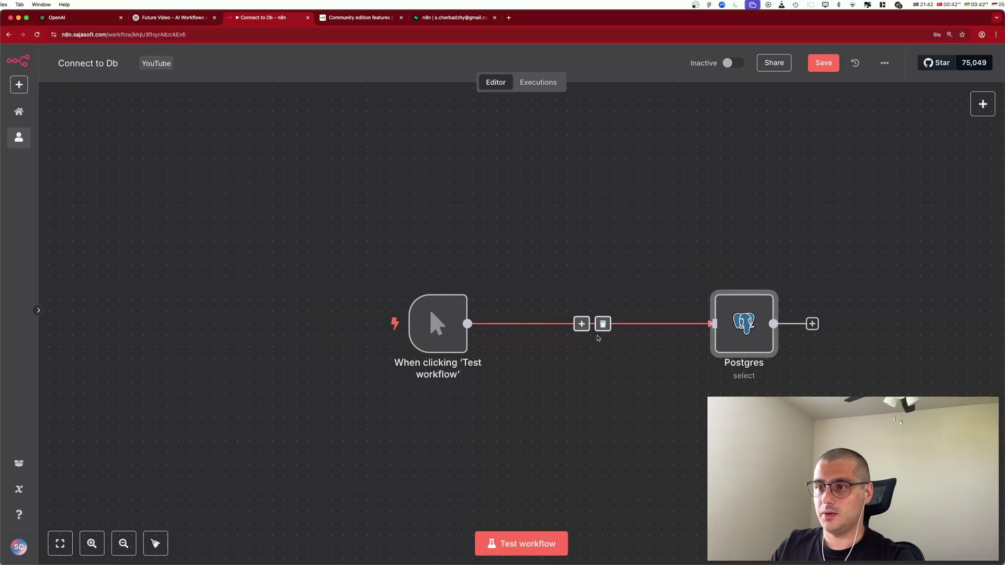
pyautogui.click(582, 324)
pyautogui.write('post')
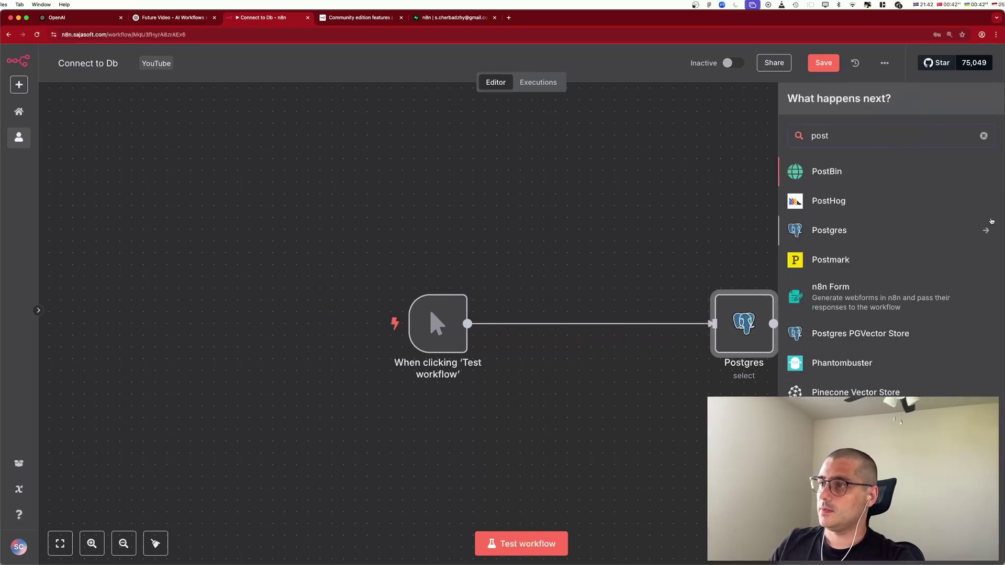
pyautogui.click(796, 230)
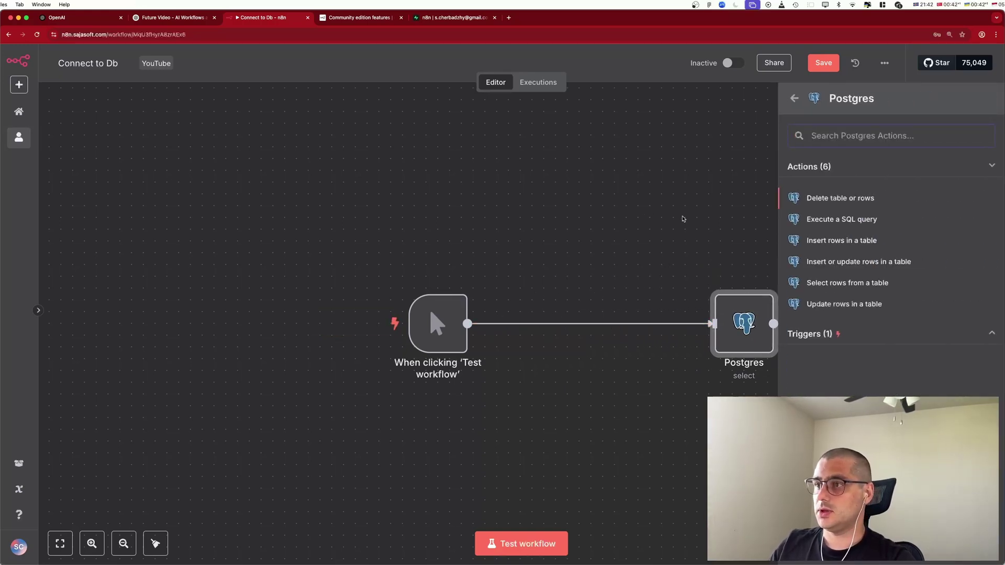
pyautogui.click(865, 240)
# - Configure the insert node for the pets table with name "Katty" and empty id and created_at values, and execute it
pyautogui.click(502, 262)
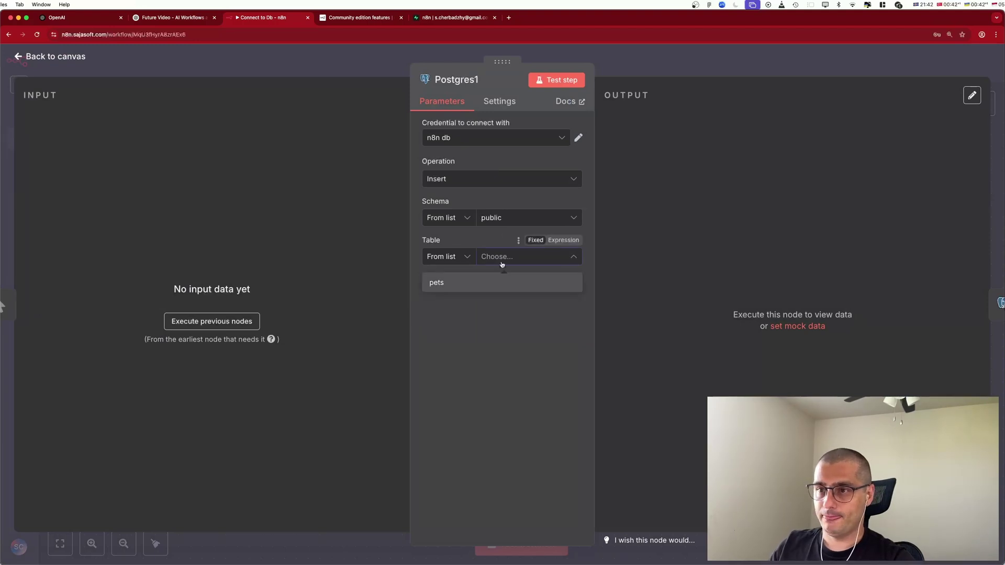
pyautogui.click(469, 282)
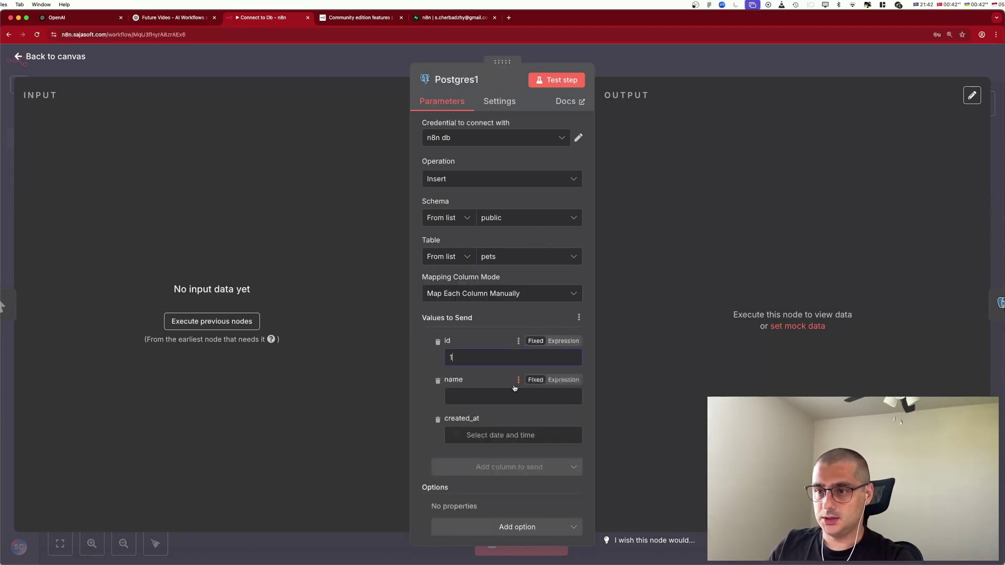
pyautogui.click(475, 396)
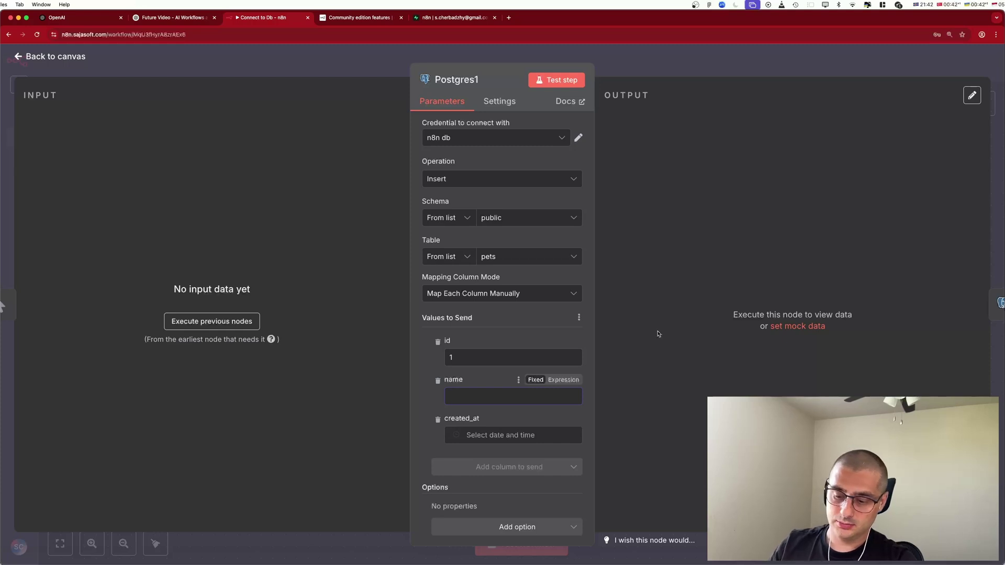
pyautogui.write('KLa')
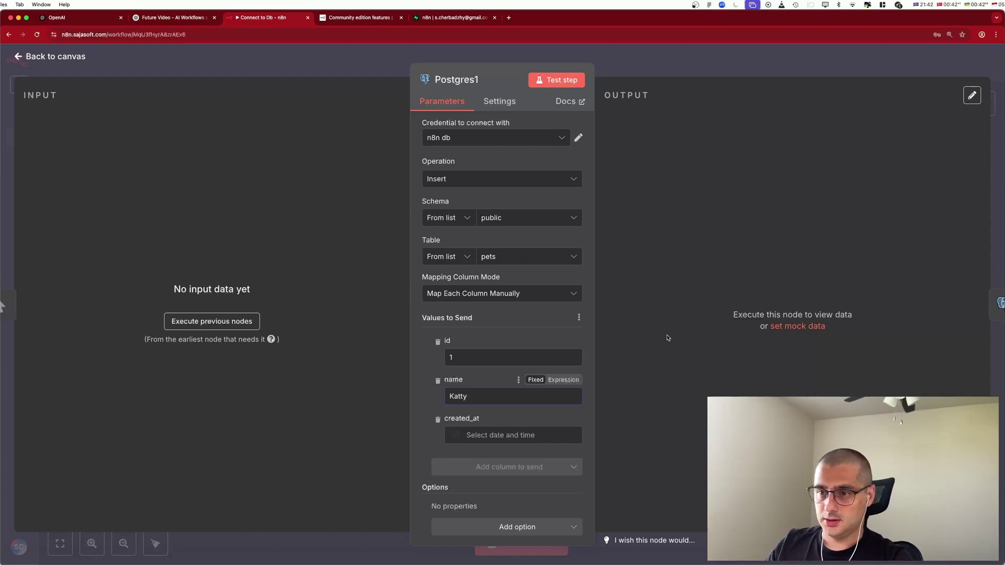
pyautogui.click(520, 436)
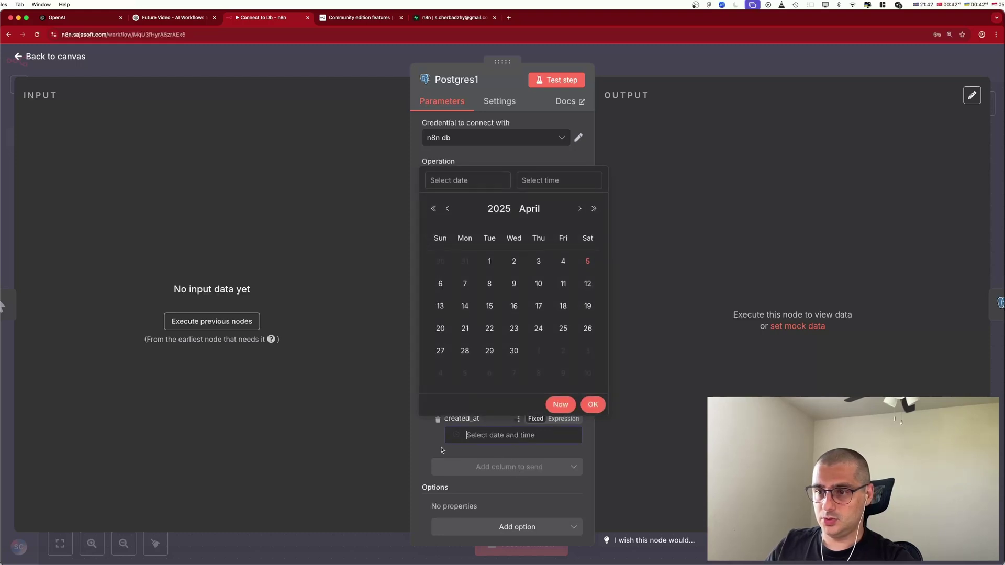
pyautogui.click(442, 450)
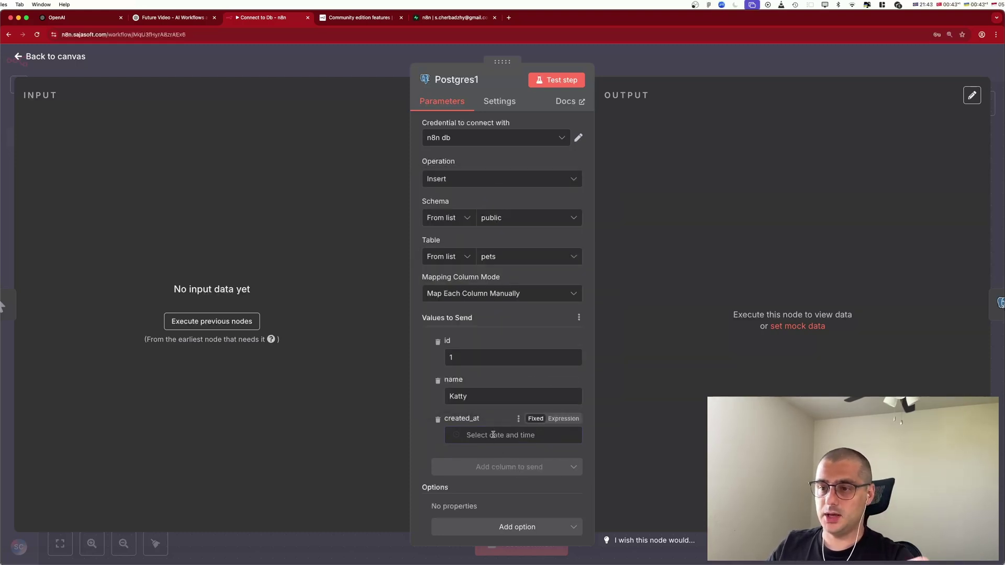
pyautogui.scroll(-1, 526, 386)
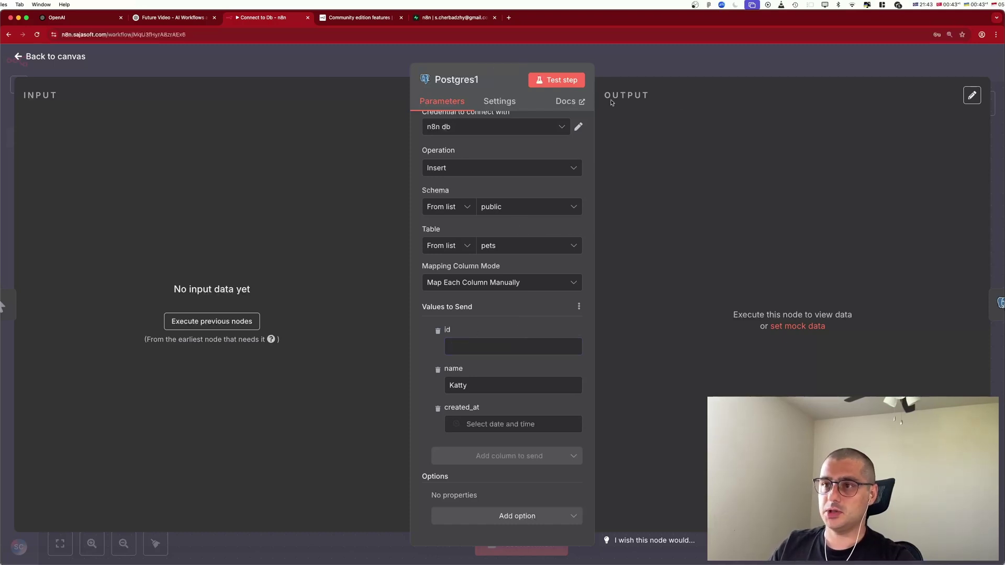
pyautogui.click(556, 80)
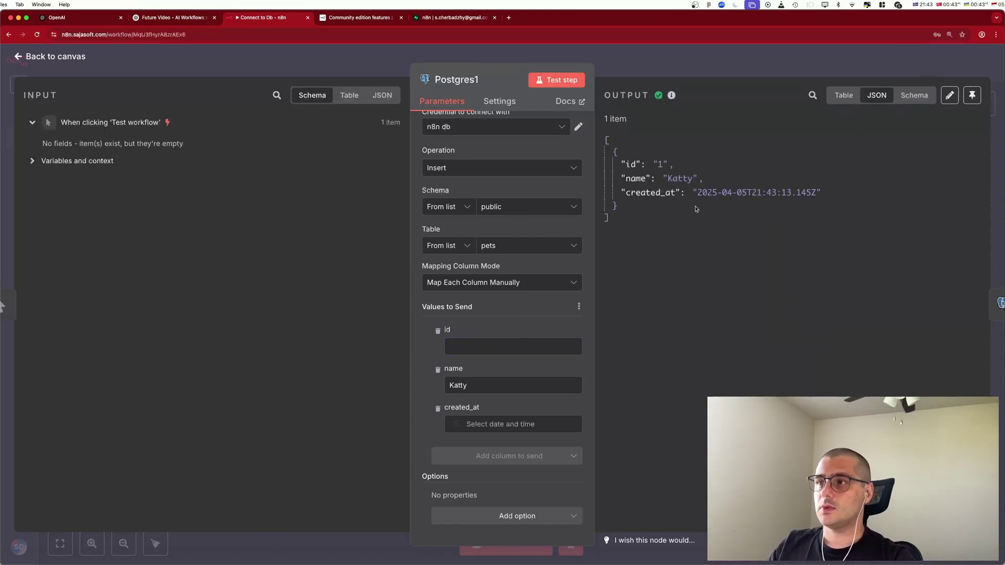
# - Replace the name value with a second pet's name, execute the insert node again and return to the canvas
pyautogui.moveTo(450, 385); pyautogui.dragTo(694, 384)
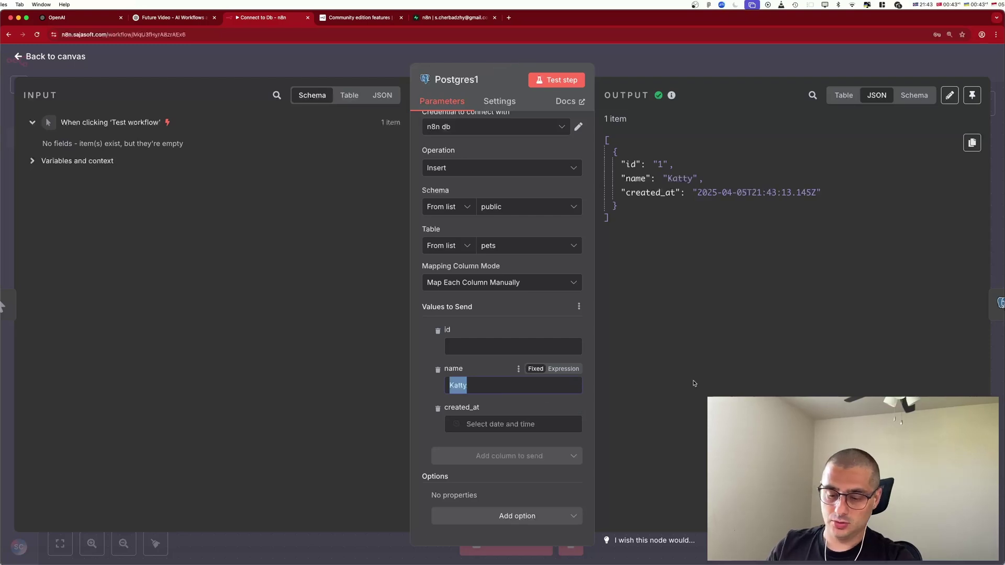
pyautogui.write('Slava')
pyautogui.click(557, 80)
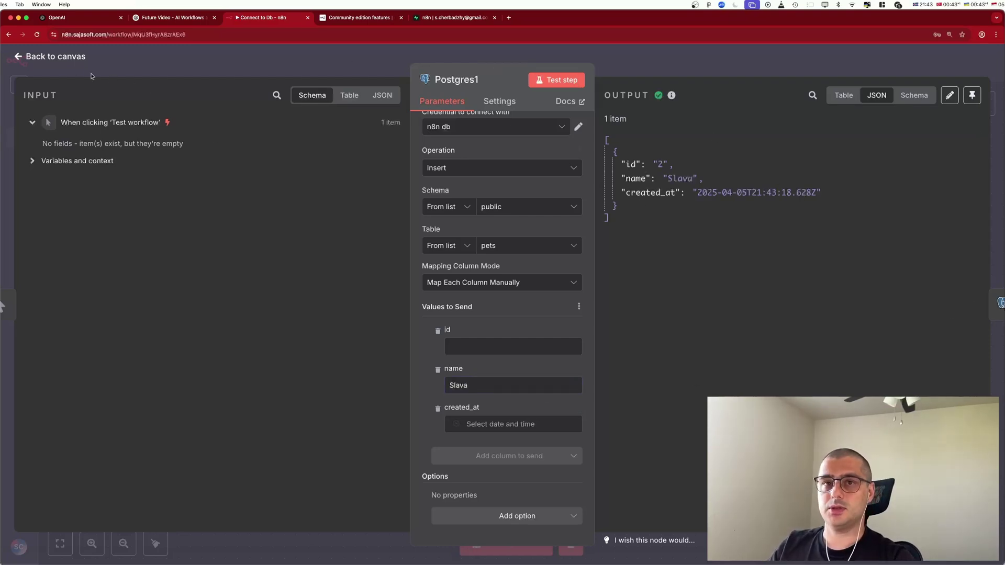
pyautogui.click(52, 58)
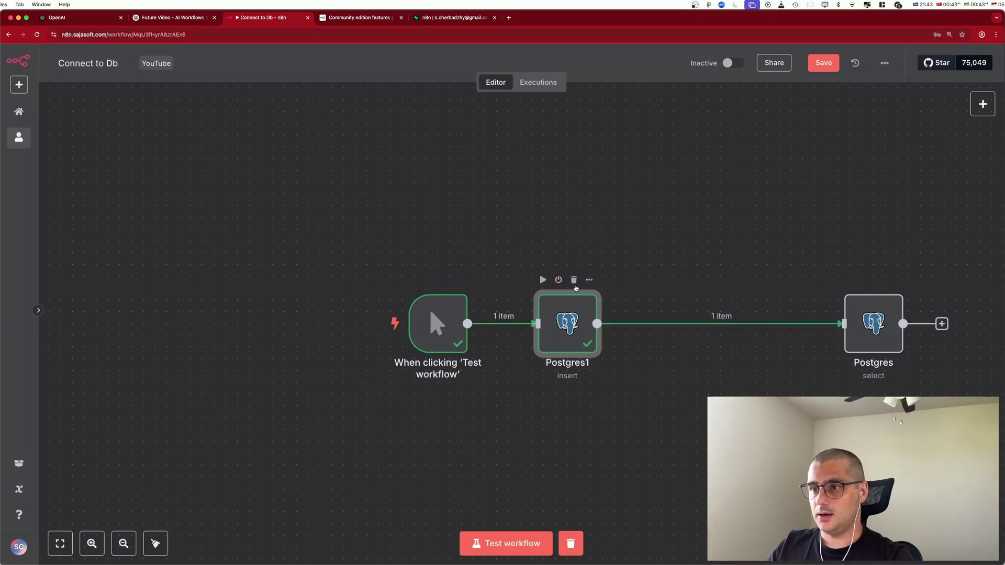
# - Bypass the insert node by deleting its connections and moving it above the flow, and connect the trigger directly to the Postgres select node
pyautogui.click(513, 321)
pyautogui.click(732, 321)
pyautogui.moveTo(580, 340); pyautogui.dragTo(580, 223)
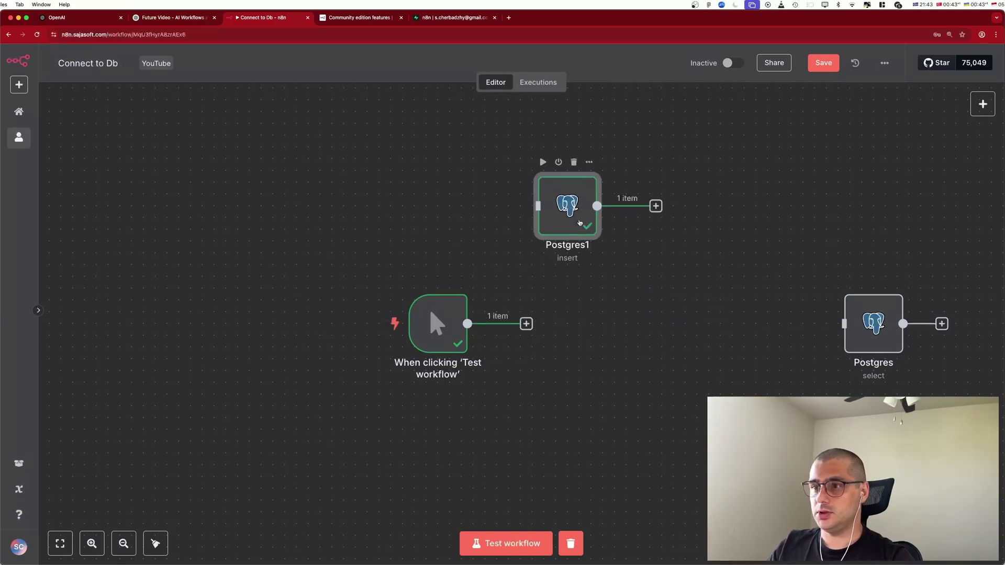
pyautogui.moveTo(468, 323); pyautogui.dragTo(616, 331)
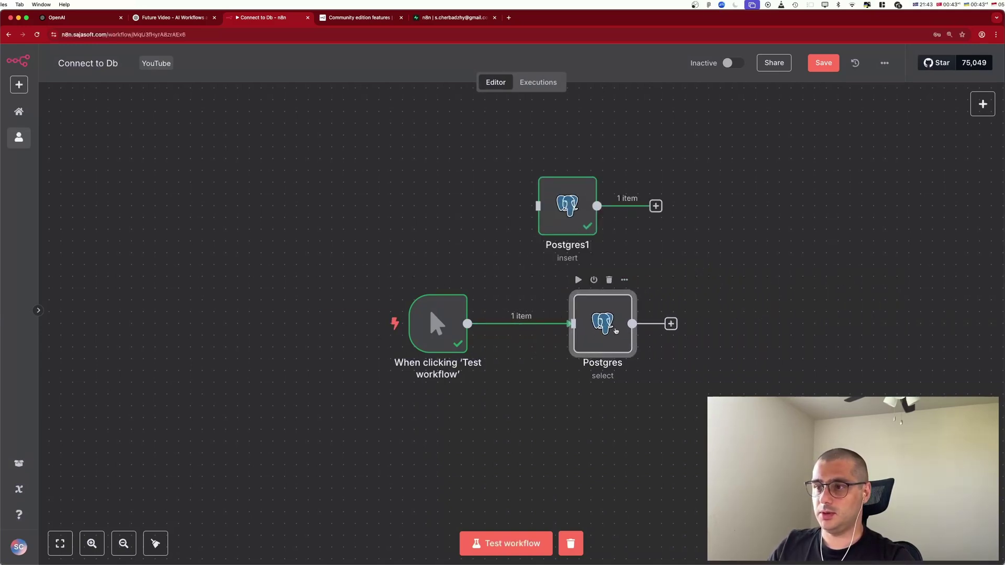
# - Execute the Postgres select node to retrieve the rows of the pets table, and return to the canvas
pyautogui.doubleClick(616, 331)
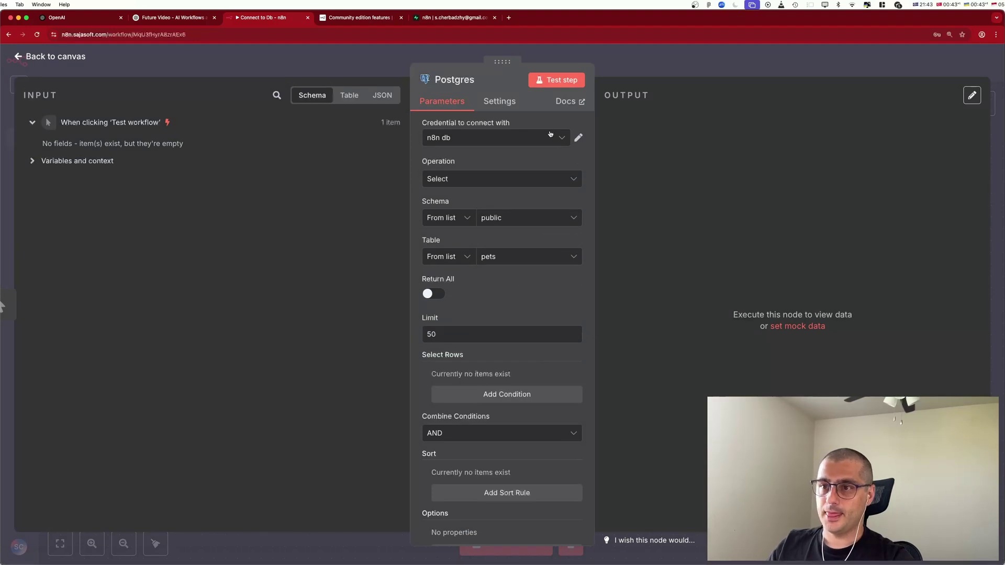
pyautogui.click(557, 79)
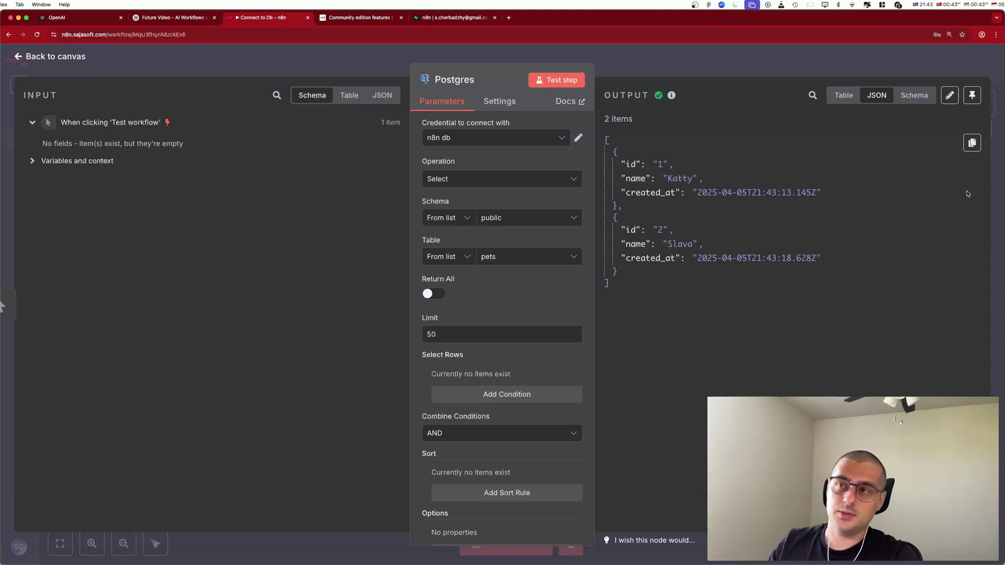
pyautogui.click(77, 55)
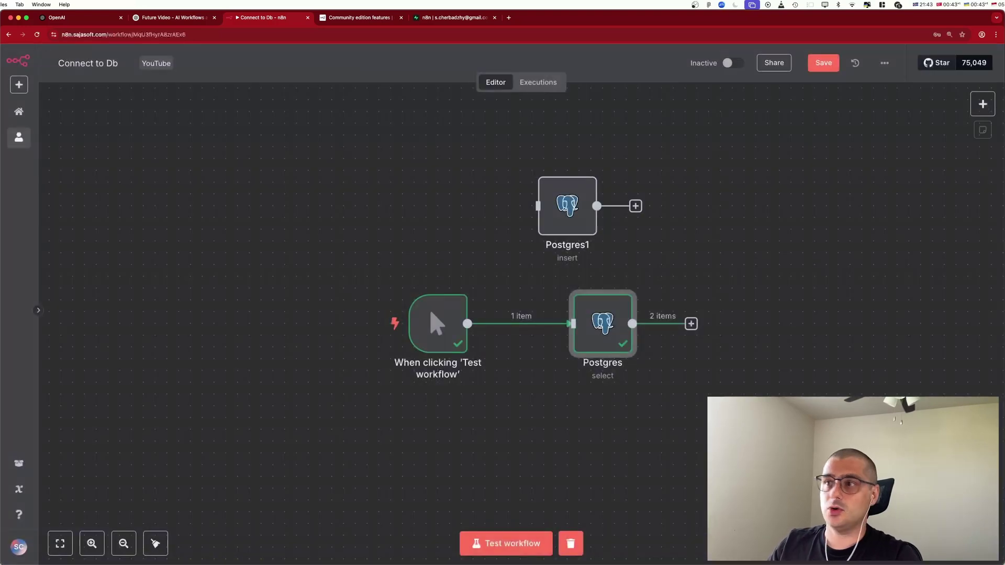
# - Look up the MySQL node and its available actions without adding one to the workflow
pyautogui.click(980, 104)
pyautogui.write('mysql')
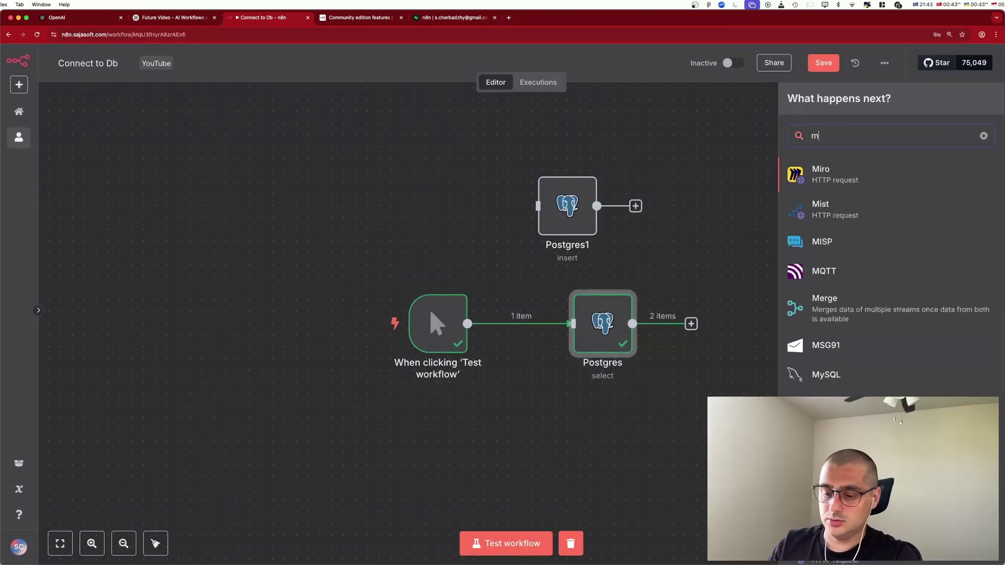
pyautogui.click(853, 173)
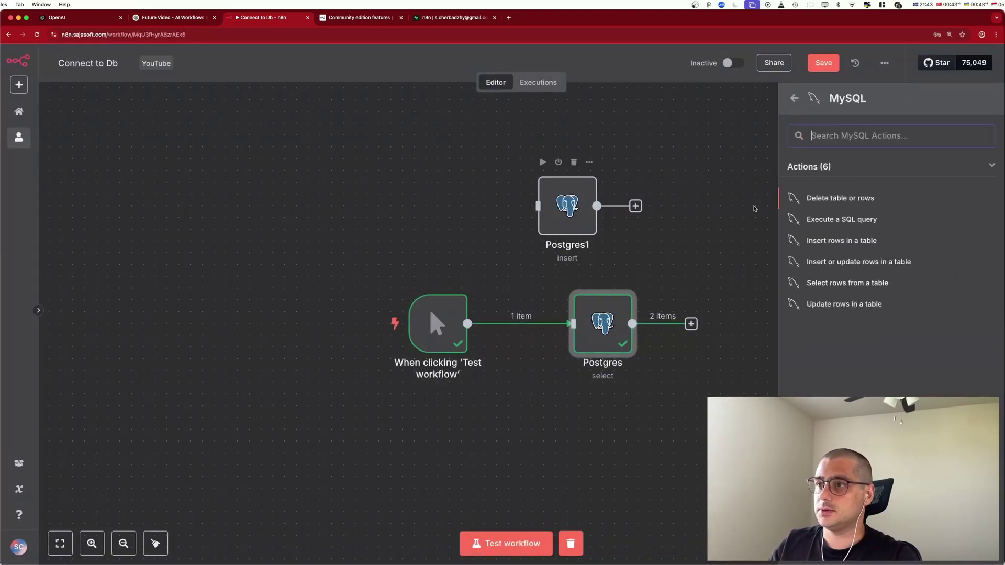
pyautogui.click(576, 286)
# - Review the operations offered by the Postgres insert node, keep Insert selected and return to the canvas
pyautogui.doubleClick(568, 207)
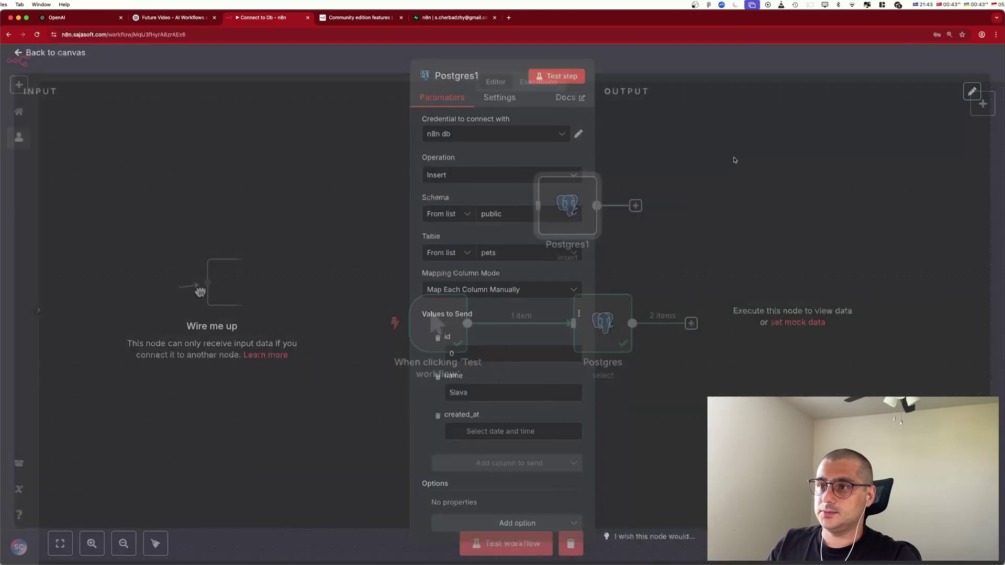
pyautogui.click(490, 182)
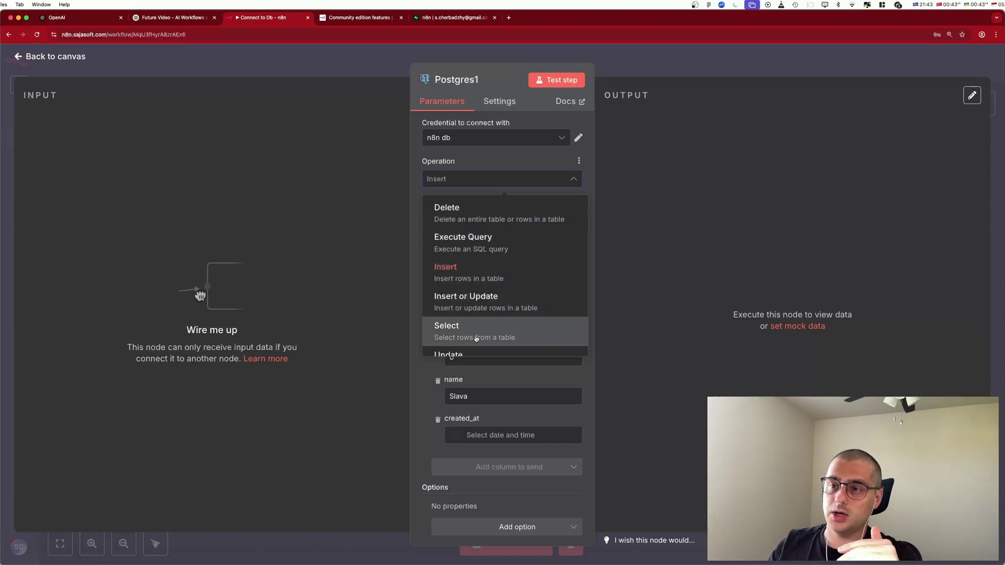
pyautogui.scroll(-1, 475, 323)
pyautogui.scroll(-1, 475, 324)
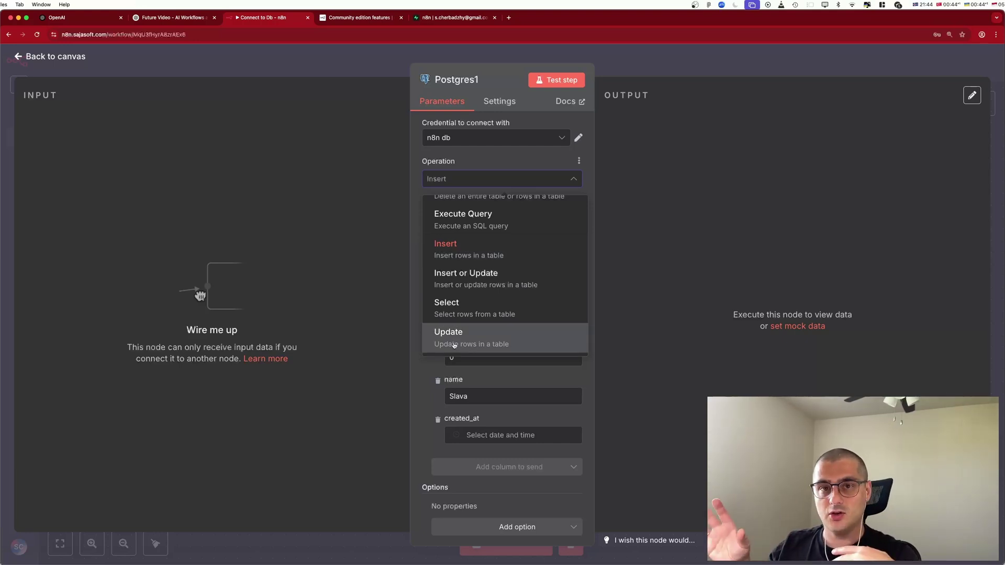
pyautogui.click(623, 244)
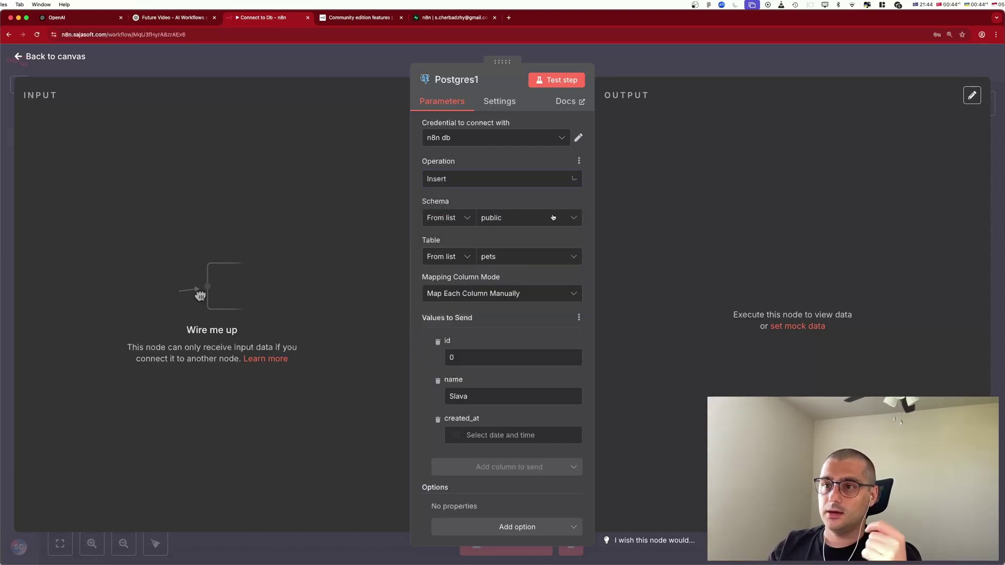
pyautogui.click(60, 61)
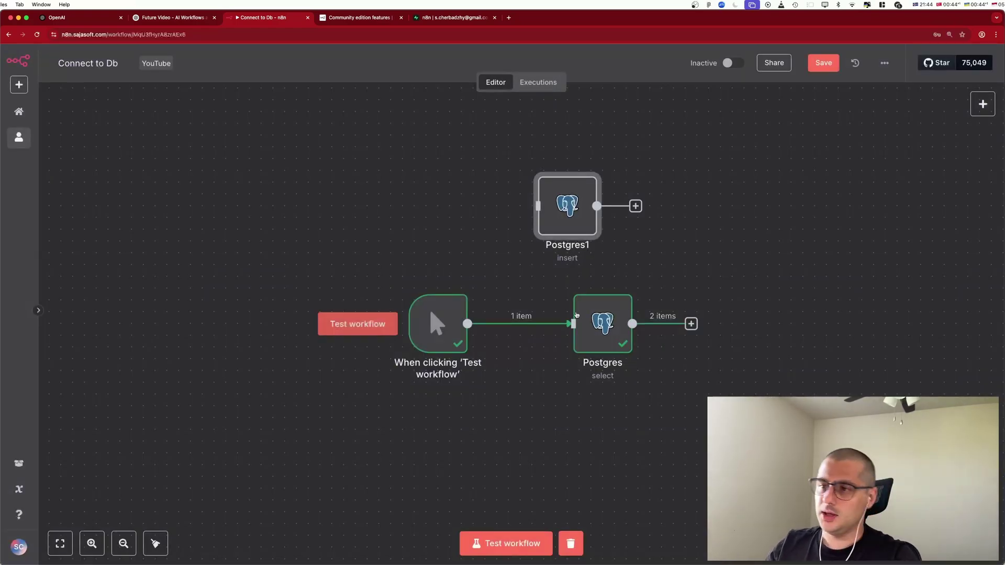
# - Check the Postgres select node's output and add a Postgres "Update rows in a table" node after it
pyautogui.doubleClick(602, 327)
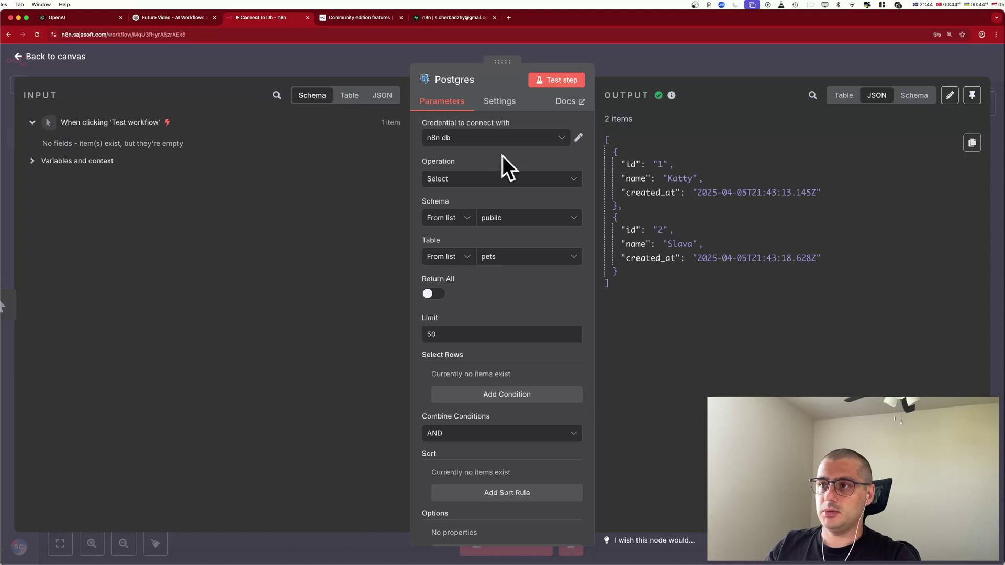
pyautogui.click(64, 58)
pyautogui.click(691, 324)
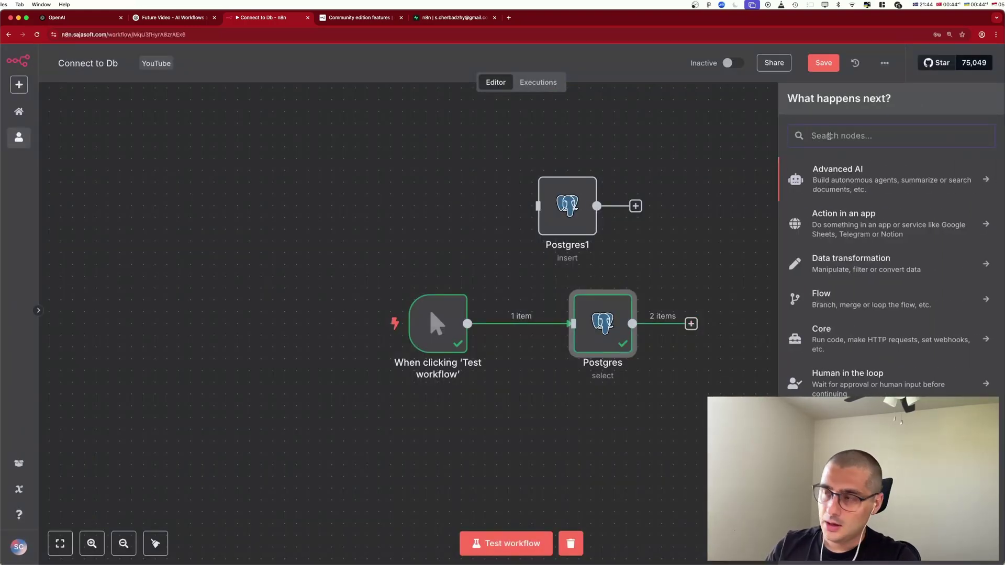
pyautogui.write('post')
pyautogui.click(830, 231)
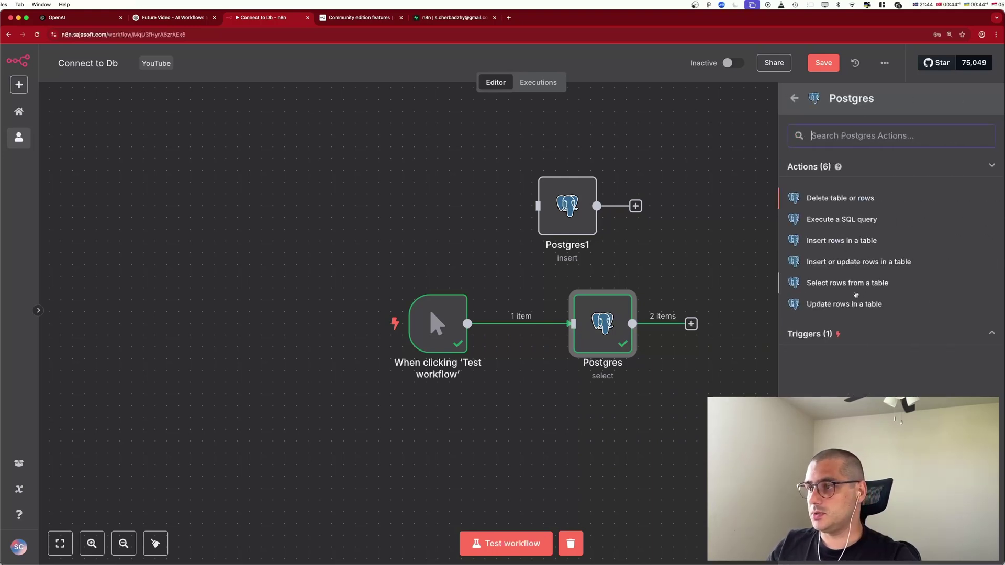
pyautogui.click(855, 304)
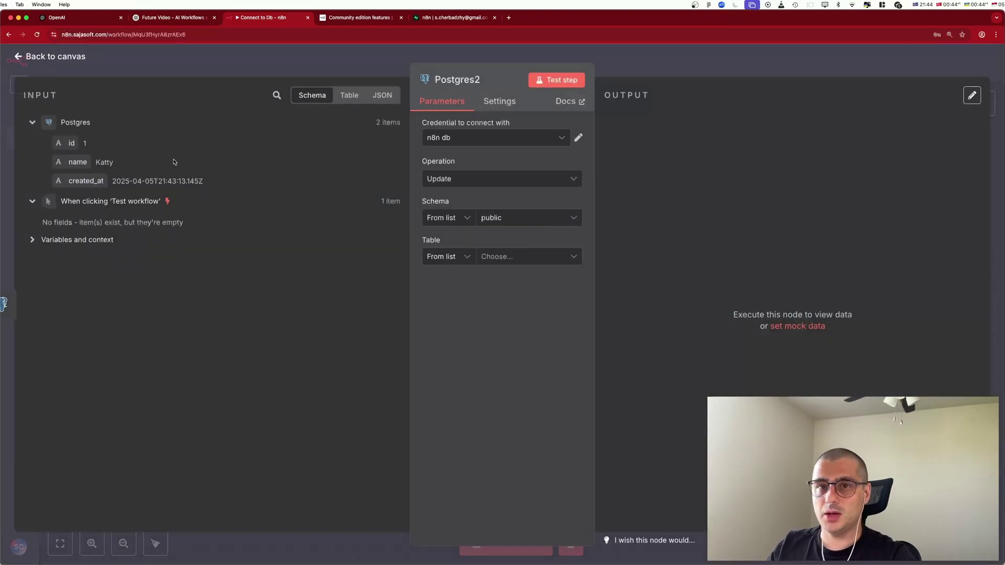
# - Configure the update node for the pets table to match id 1 and set a new pet name, and execute it
pyautogui.click(523, 256)
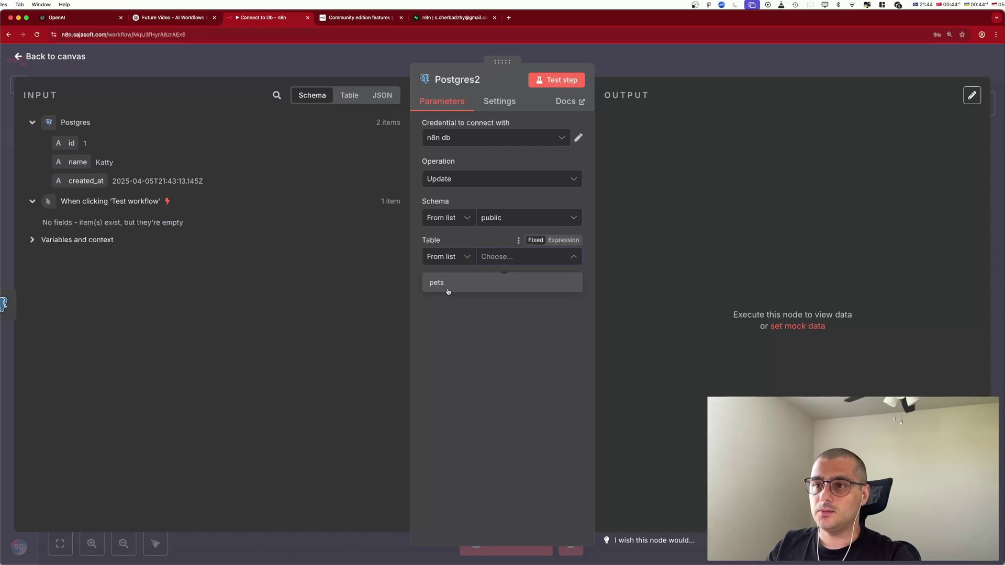
pyautogui.click(446, 287)
pyautogui.scroll(-3, 413, 247)
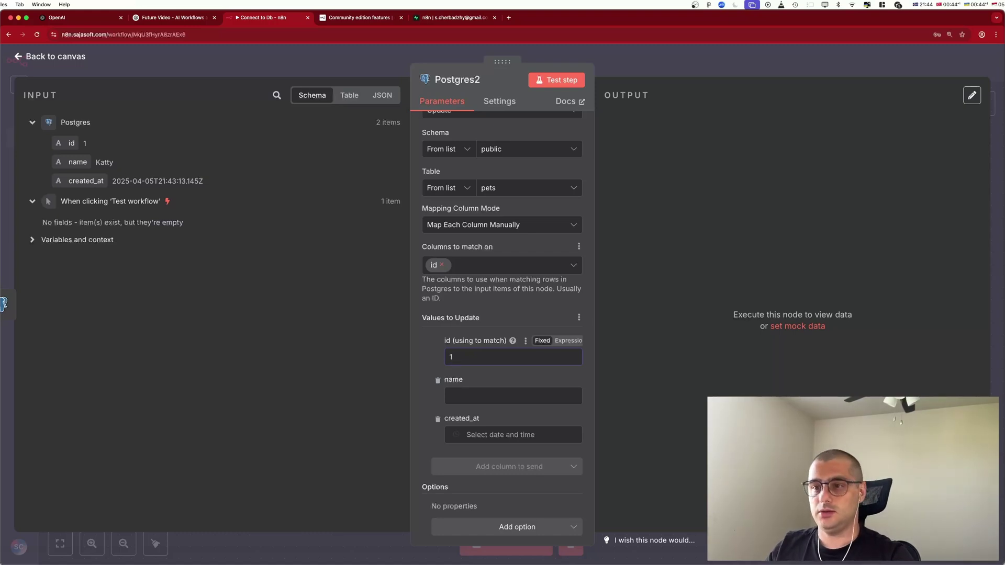
pyautogui.press('Tab')
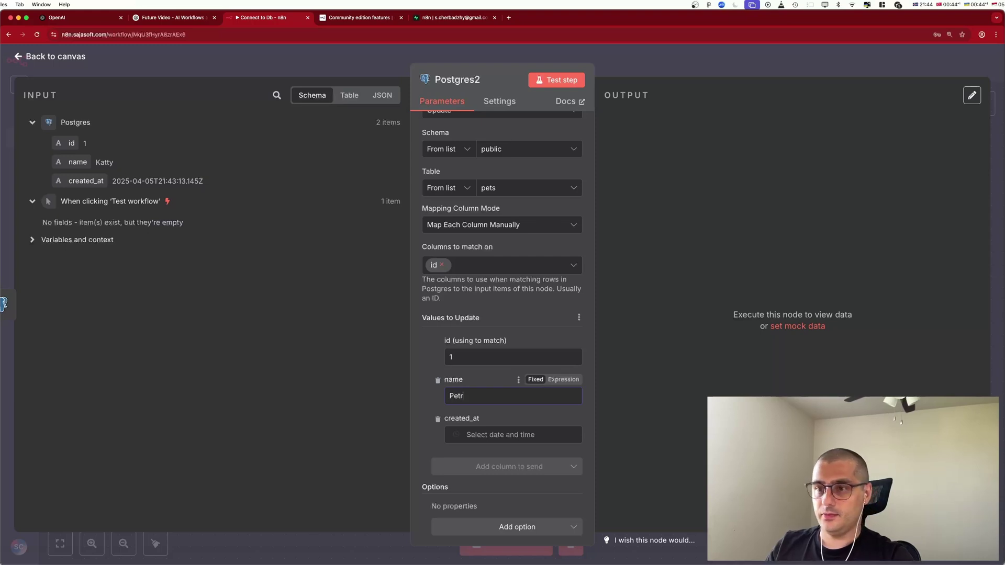
pyautogui.press('super+a')
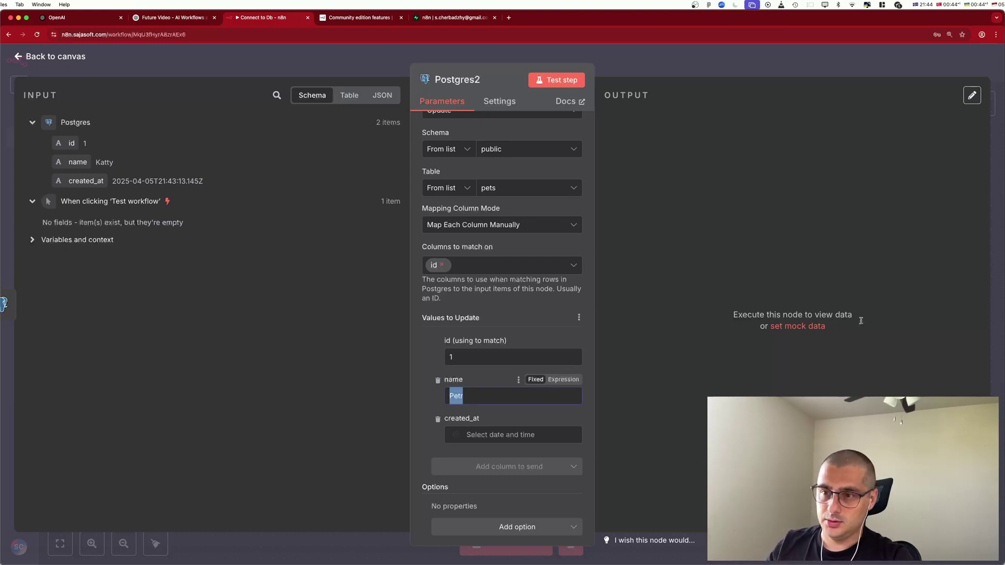
pyautogui.click(557, 80)
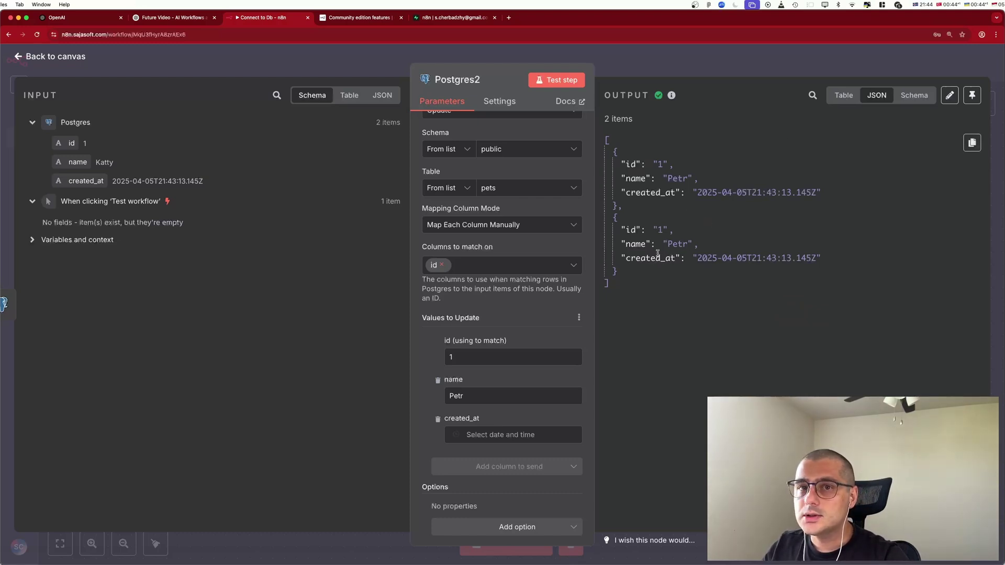
# - Compare the update node's input, matching settings and output with the select node's earlier output
pyautogui.click(73, 241)
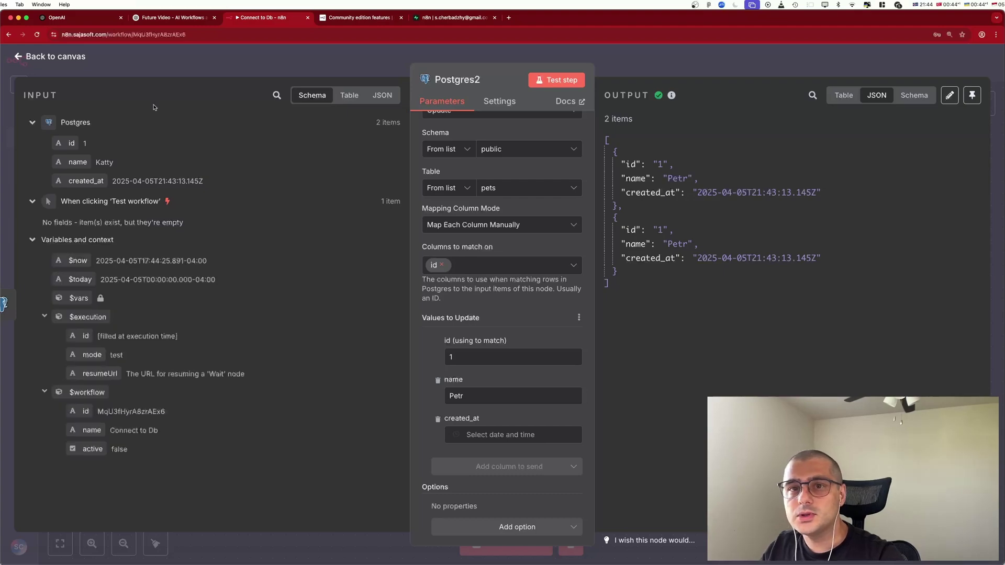
pyautogui.click(44, 63)
pyautogui.doubleClick(601, 325)
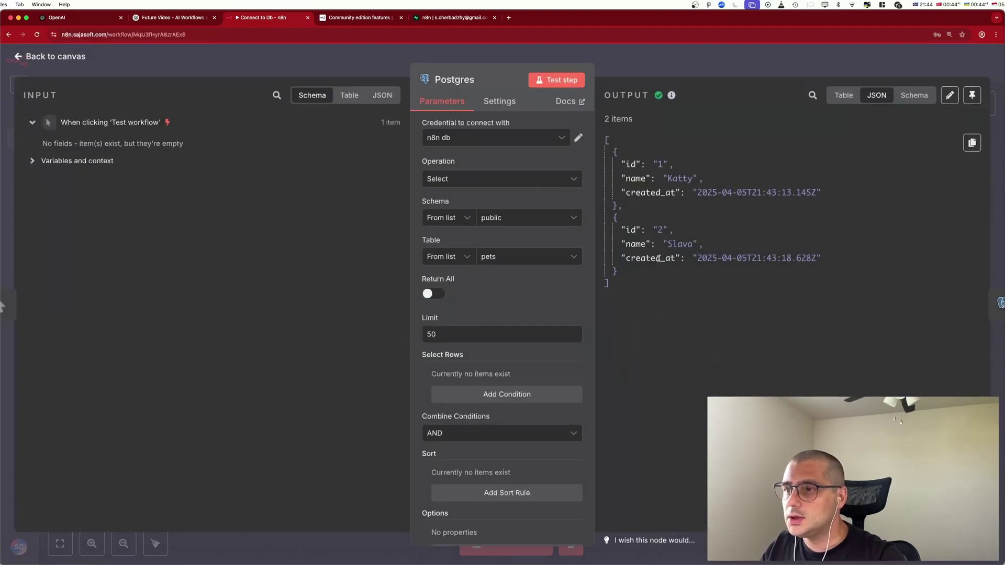
pyautogui.click(49, 57)
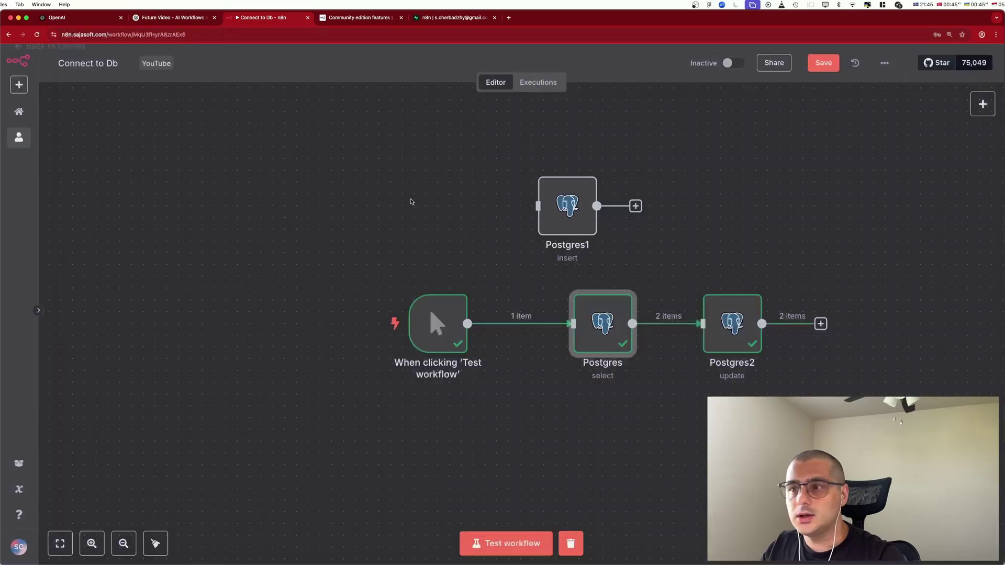
pyautogui.doubleClick(733, 323)
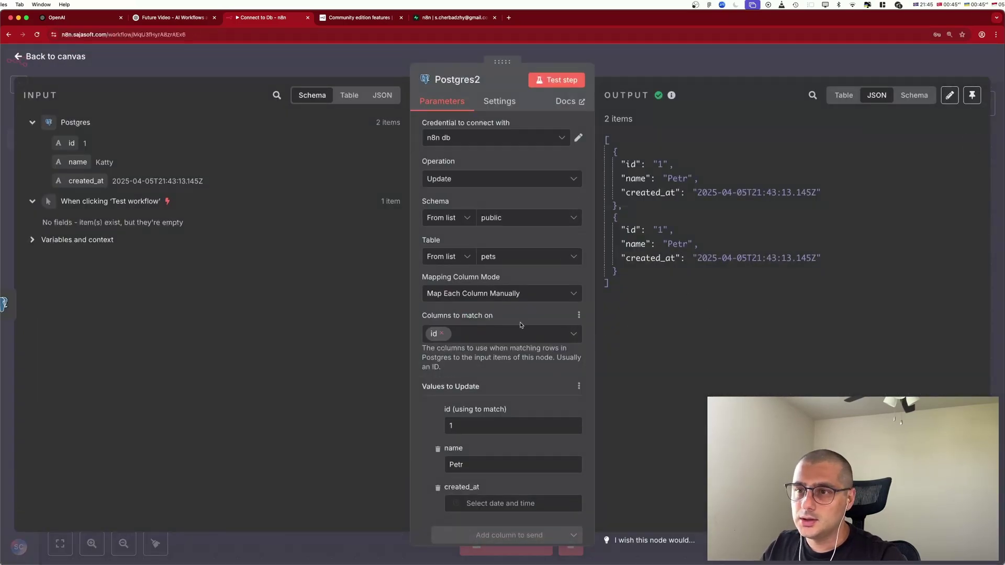
pyautogui.scroll(-1, 511, 344)
pyautogui.scroll(-1, 511, 344)
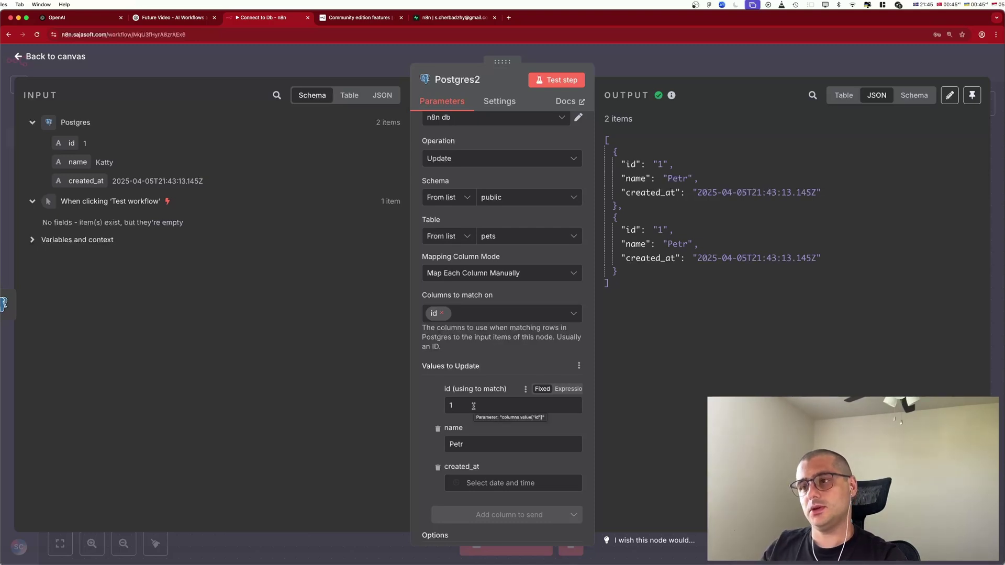
pyautogui.click(491, 447)
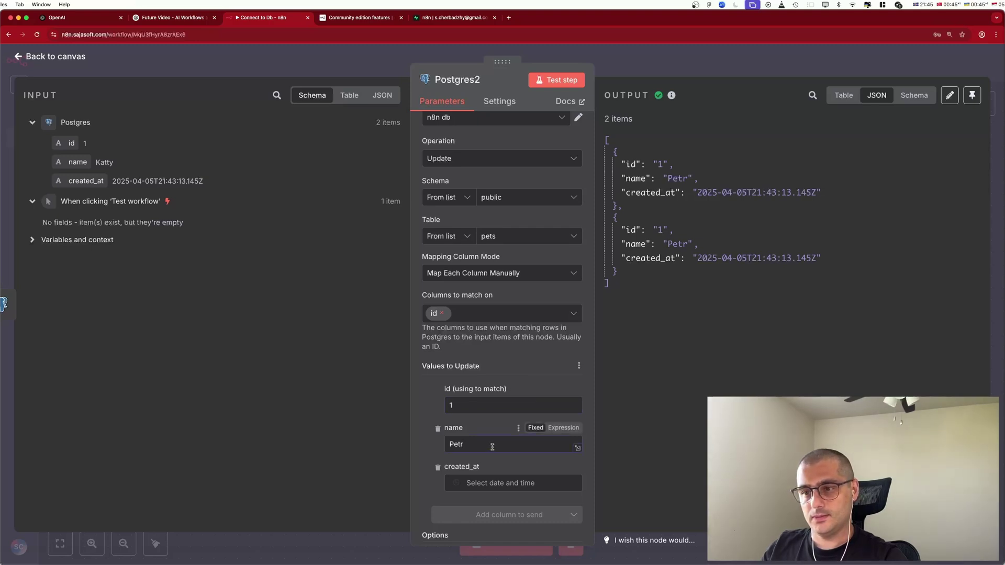
pyautogui.click(54, 57)
# - Execute the Postgres select node again, inspect the name values in its output and return to the canvas
pyautogui.doubleClick(601, 325)
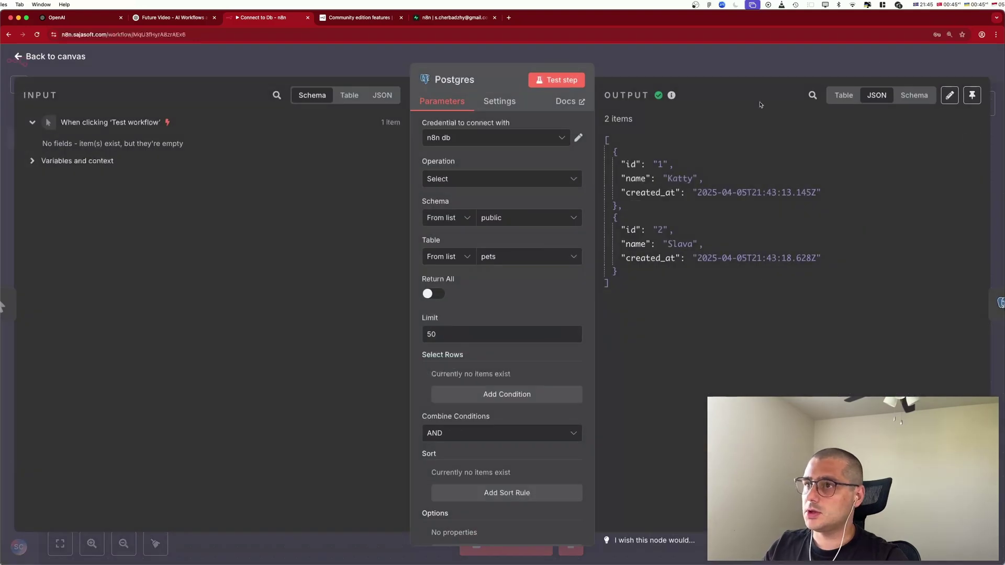
pyautogui.click(556, 79)
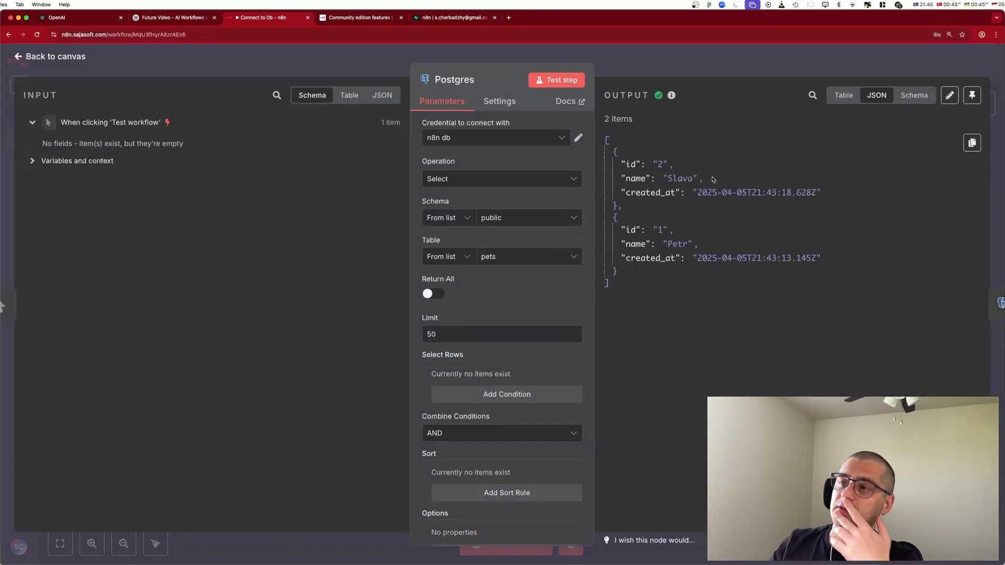
pyautogui.doubleClick(675, 244)
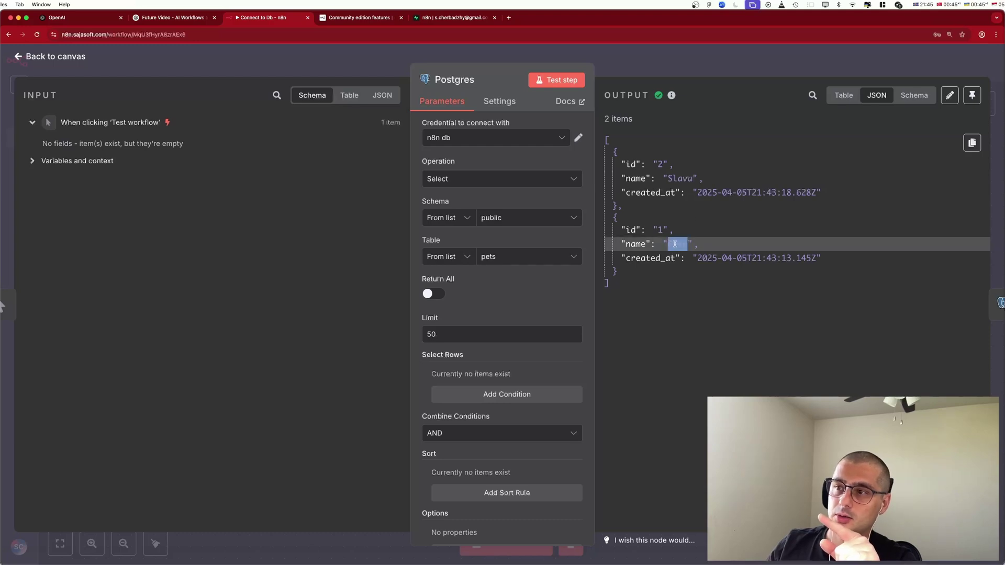
pyautogui.click(688, 178)
pyautogui.click(56, 56)
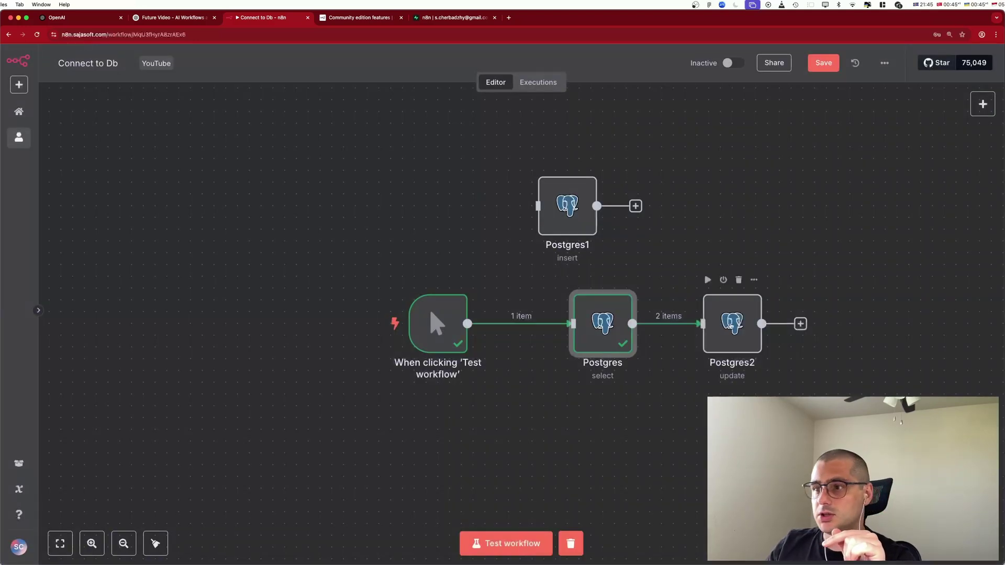
# - Execute the Postgres update node again, check the select node's output and return to the canvas
pyautogui.doubleClick(731, 325)
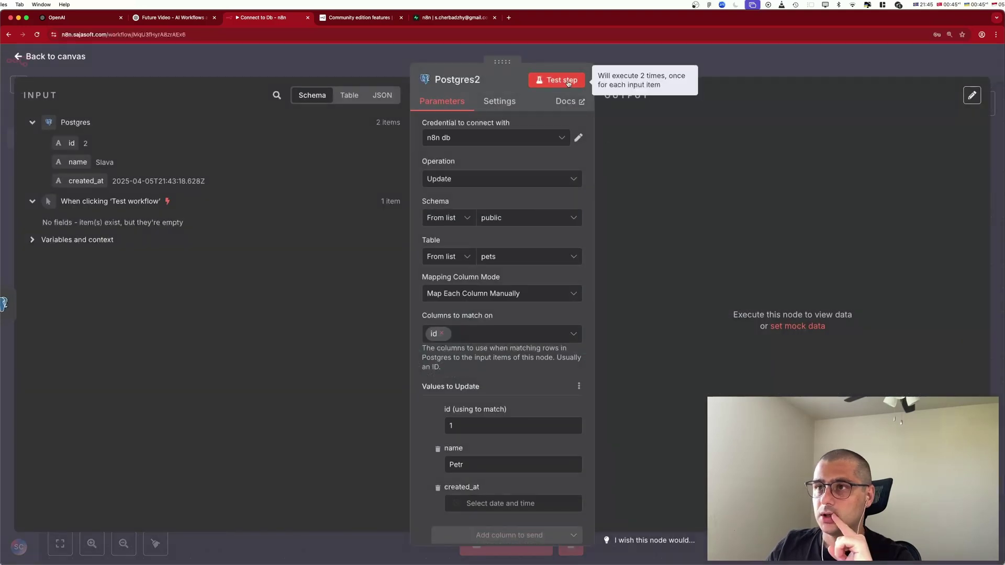
pyautogui.click(569, 81)
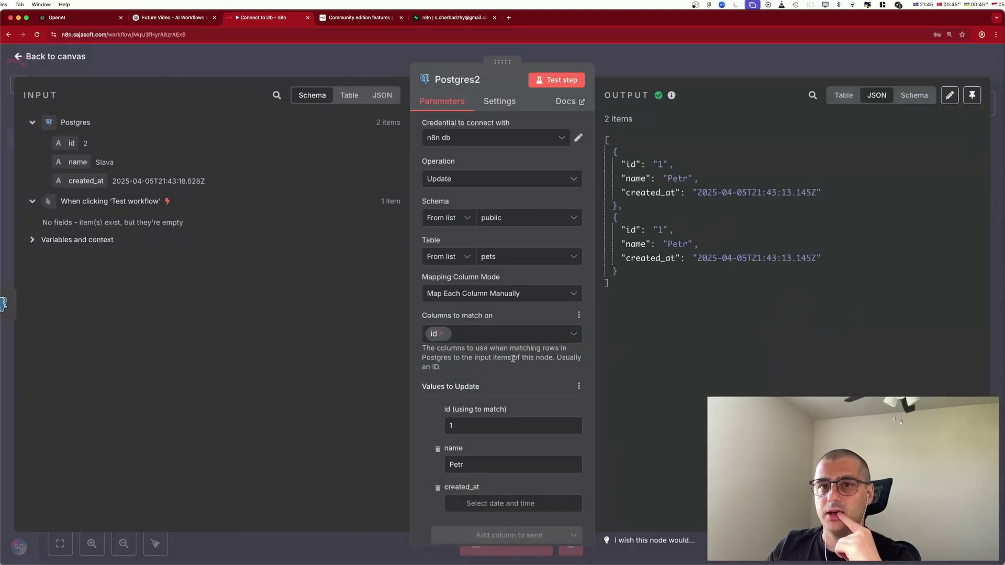
pyautogui.click(47, 55)
pyautogui.doubleClick(615, 317)
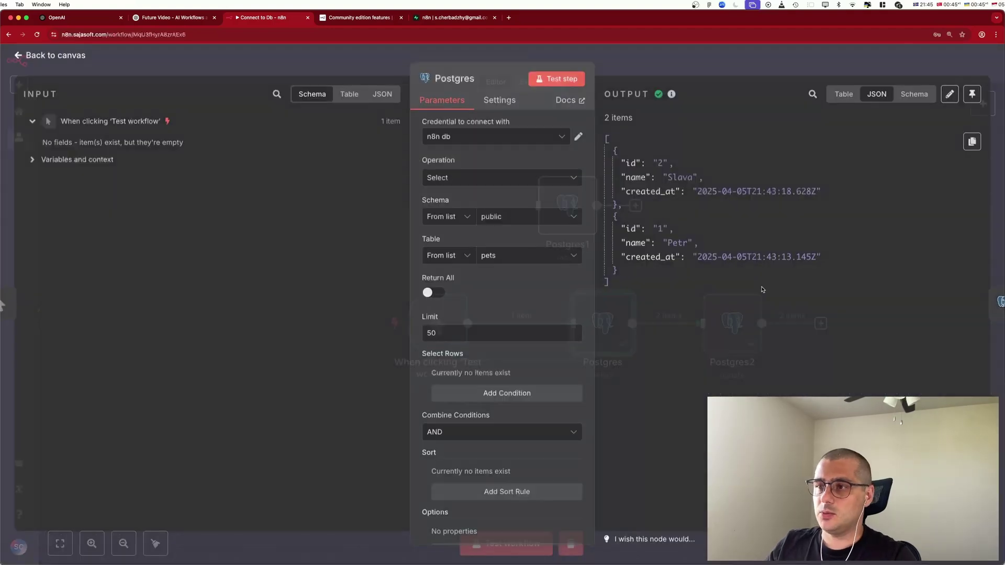
pyautogui.press('Escape')
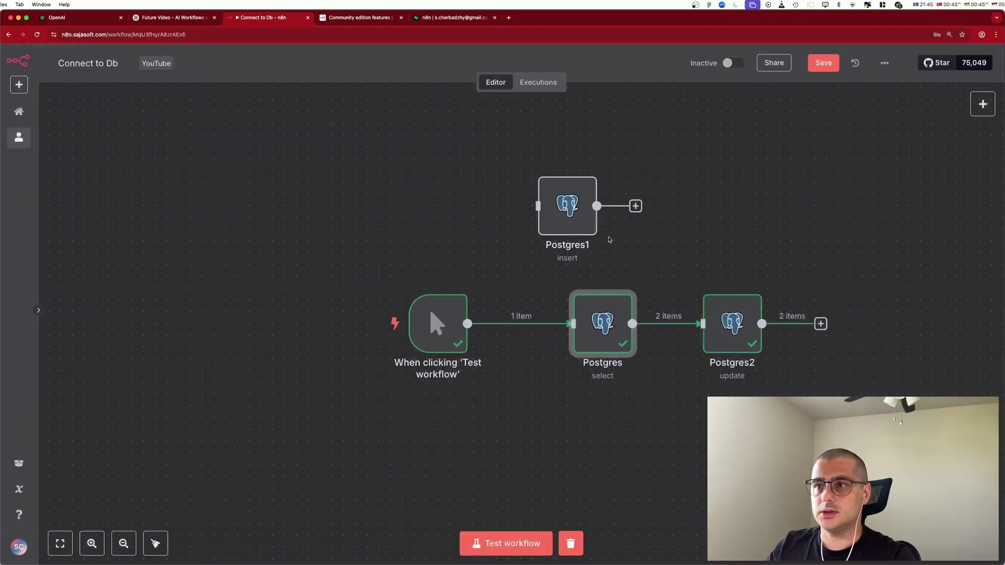
# - Connect the trigger to the unlinked Postgres insert node and replace its name value with a third pet's name
pyautogui.moveTo(528, 324); pyautogui.dragTo(544, 209)
pyautogui.doubleClick(568, 206)
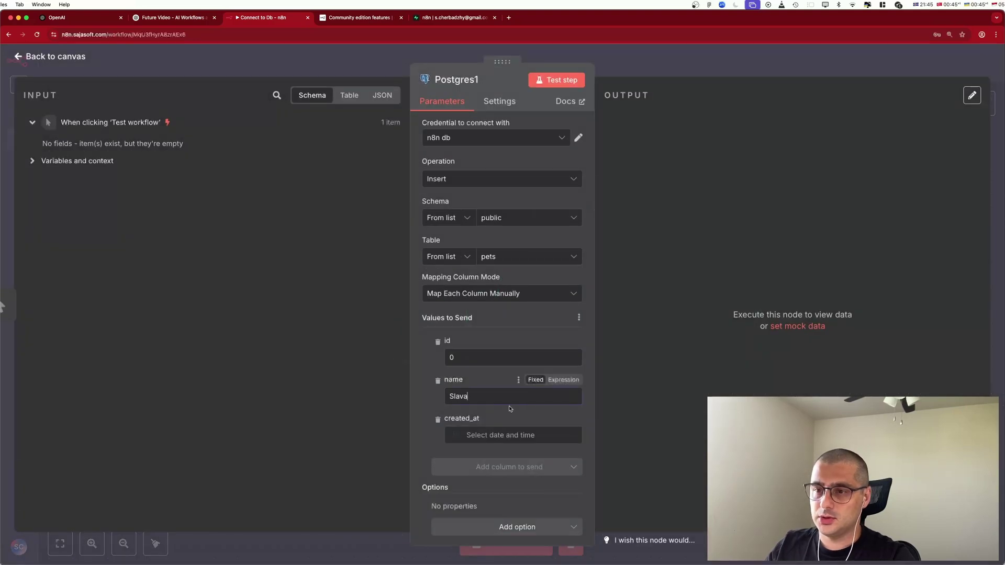
pyautogui.doubleClick(458, 396)
pyautogui.write('Vitalik')
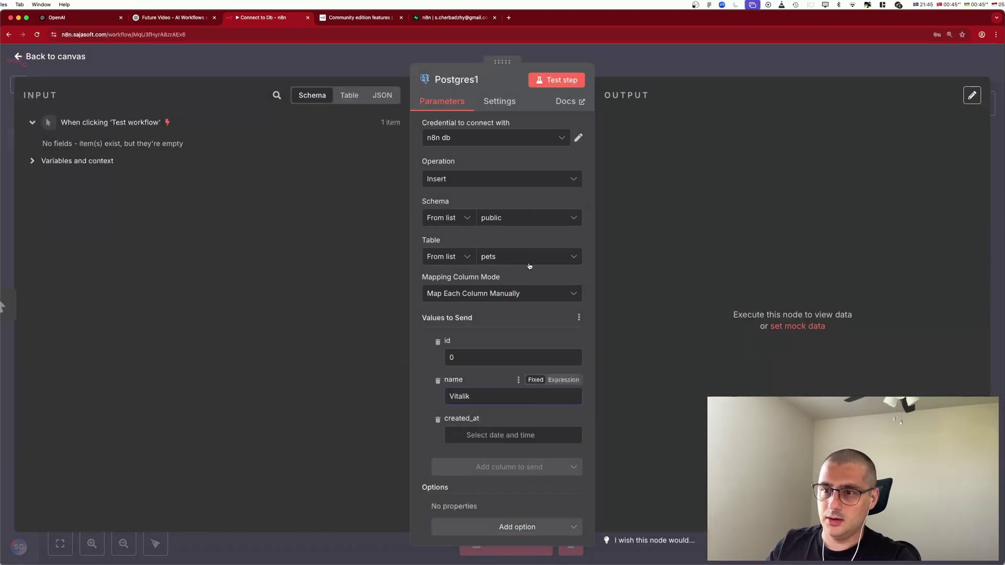
# - Clear the id value in the Postgres insert node, execute it to add the pet row and return to the canvas
pyautogui.click(474, 359)
pyautogui.press('BackSpace')
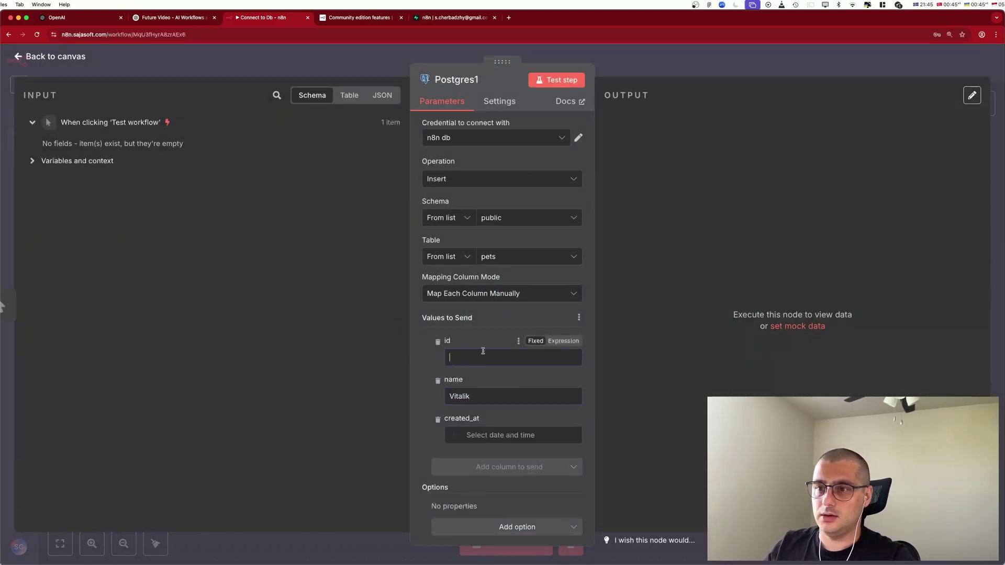
pyautogui.click(557, 80)
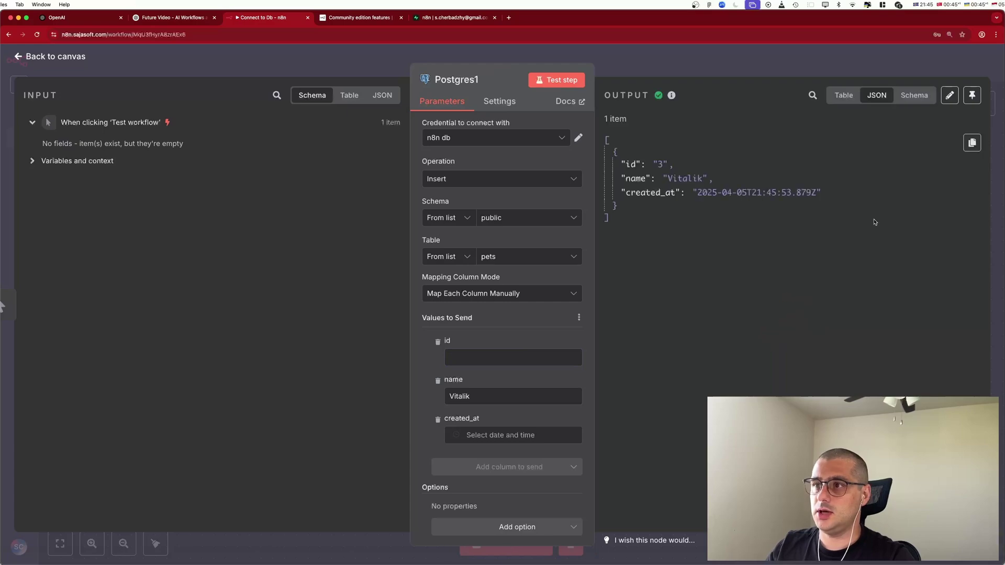
pyautogui.press('Escape')
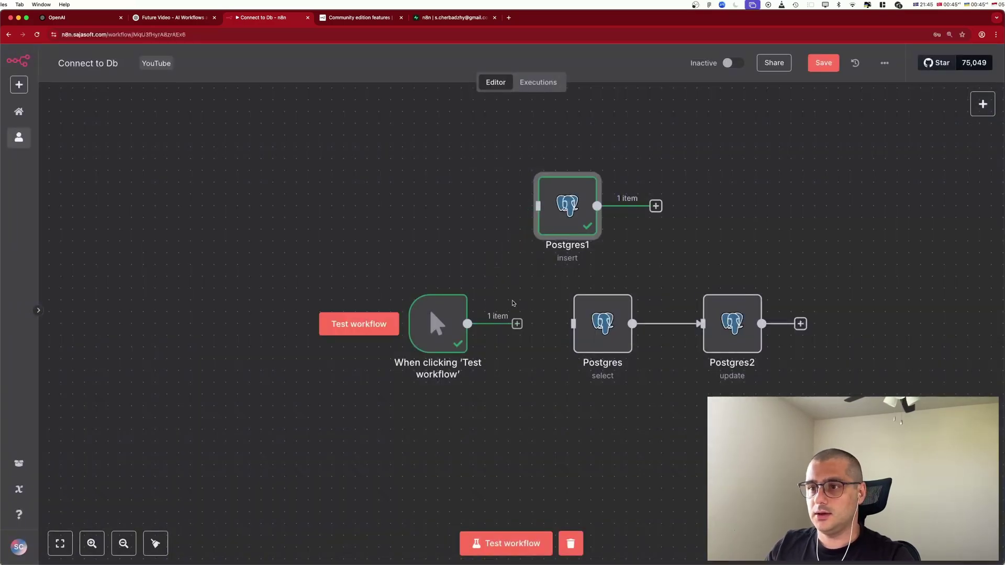
# - Connect the trigger to the Postgres select node, execute it to list the pets rows and return to the canvas
pyautogui.click(511, 264)
pyautogui.click(565, 328)
pyautogui.moveTo(565, 328); pyautogui.dragTo(468, 323)
pyautogui.doubleClick(603, 323)
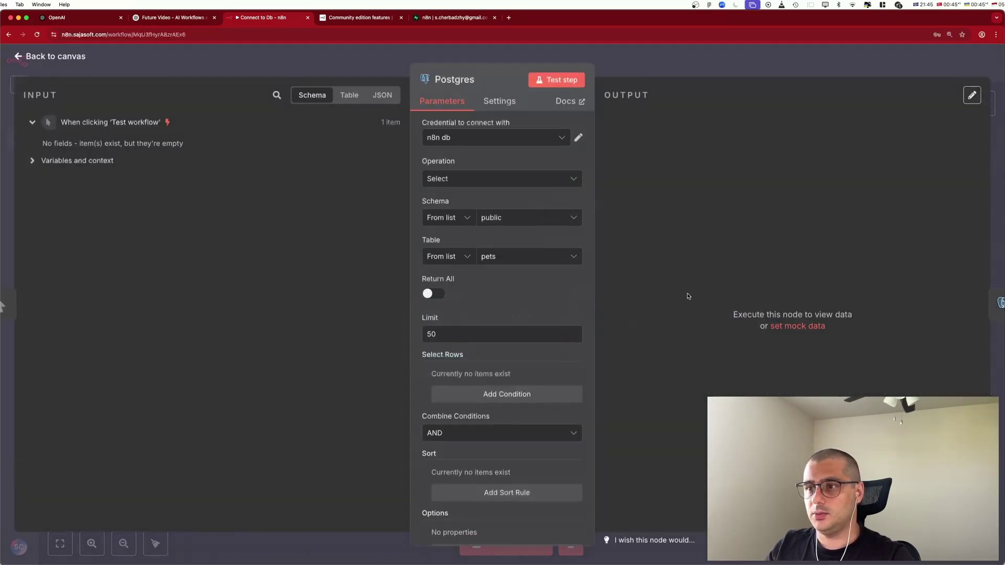
pyautogui.click(557, 80)
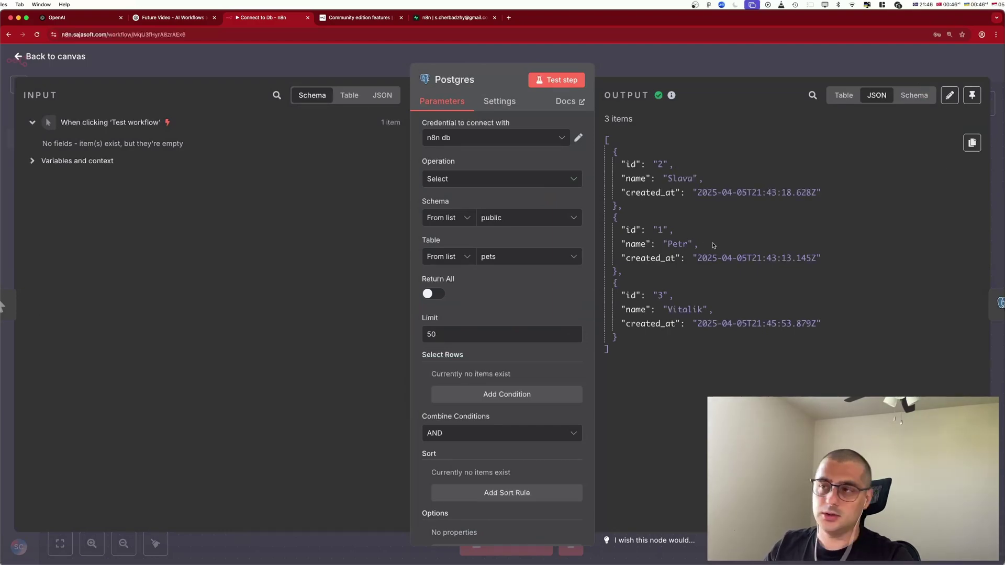
pyautogui.click(50, 56)
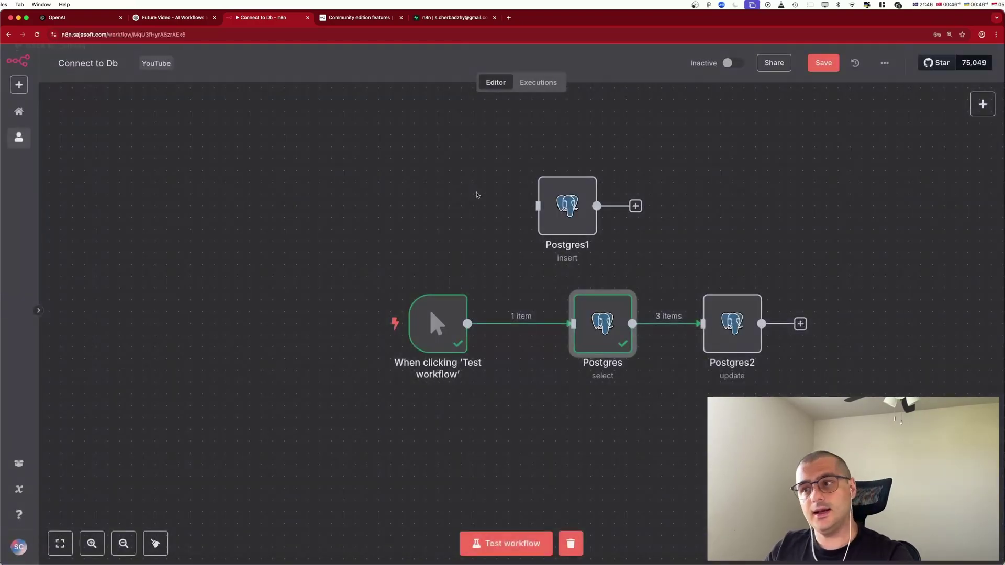
# - In the Postgres update node, set the matching id to 3 and replace the name value with a new pet name
pyautogui.doubleClick(732, 322)
pyautogui.scroll(-3, 503, 419)
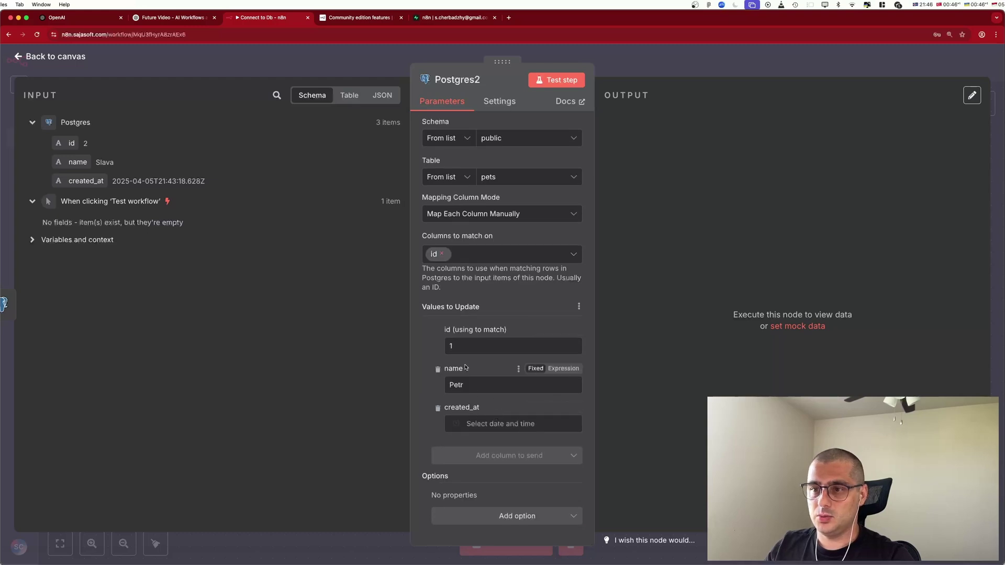
pyautogui.click(547, 347)
pyautogui.press('super+a')
pyautogui.write('3')
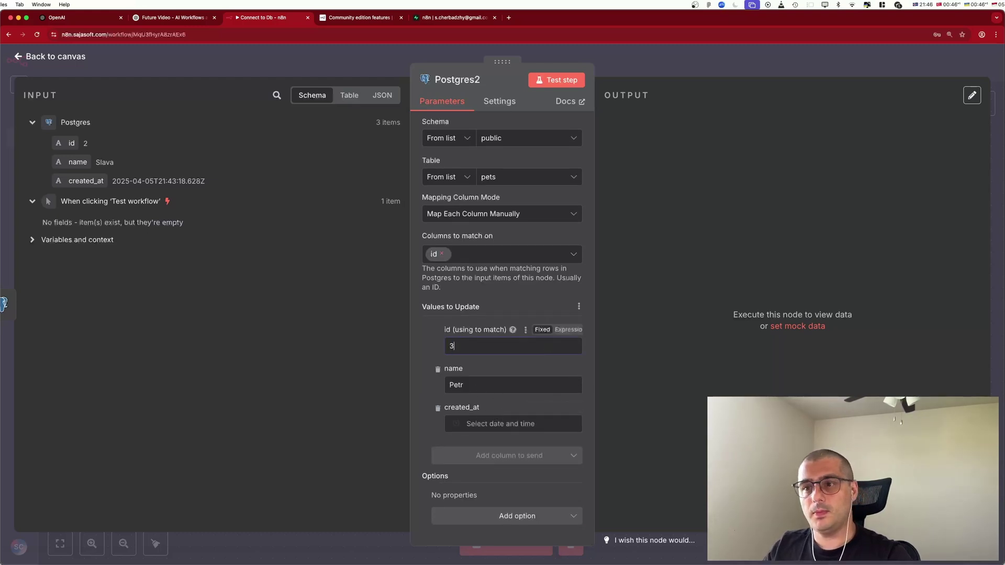
pyautogui.press('Tab')
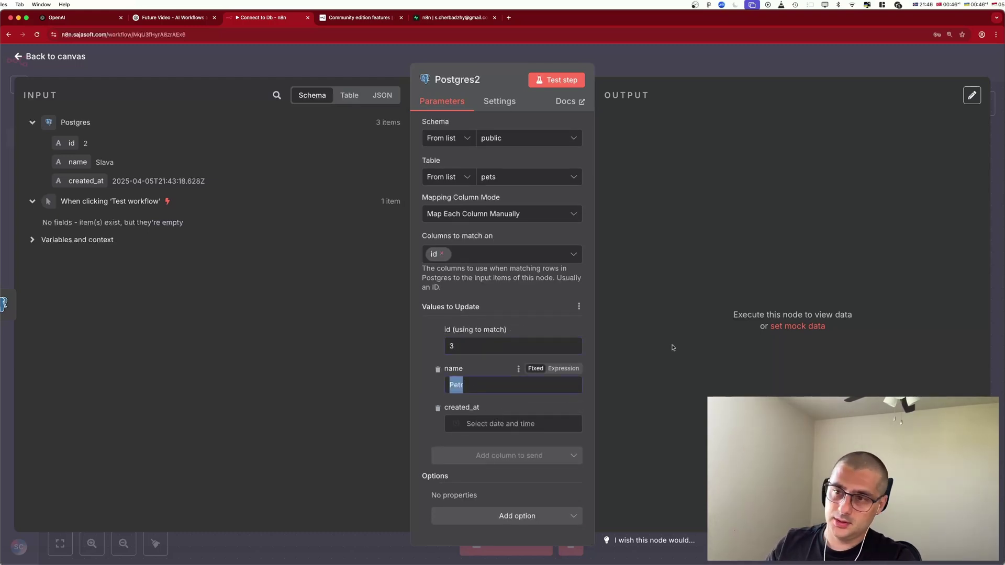
pyautogui.write('Sasha')
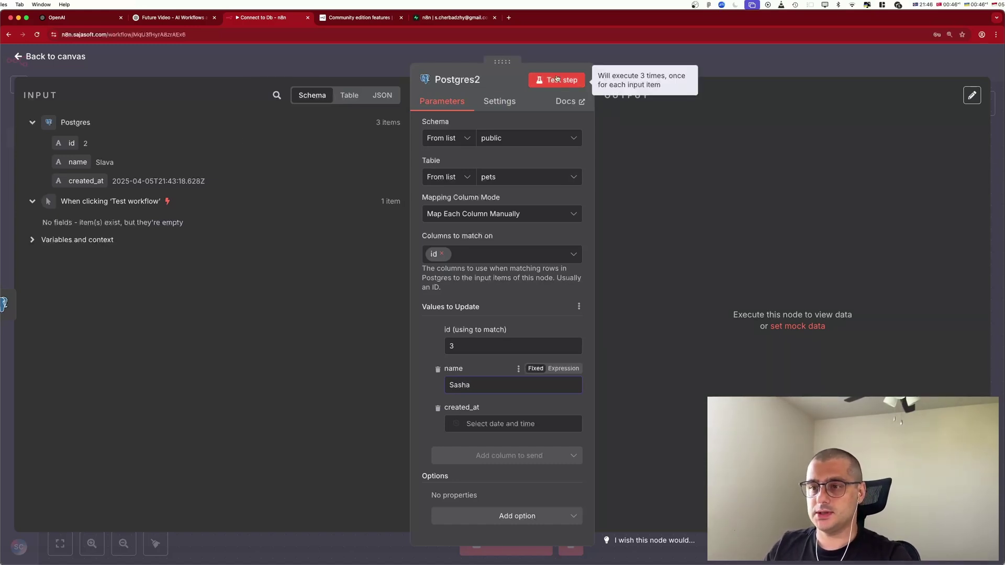
# - Execute the Postgres update node and look over the additional options it offers without adding any
pyautogui.click(557, 79)
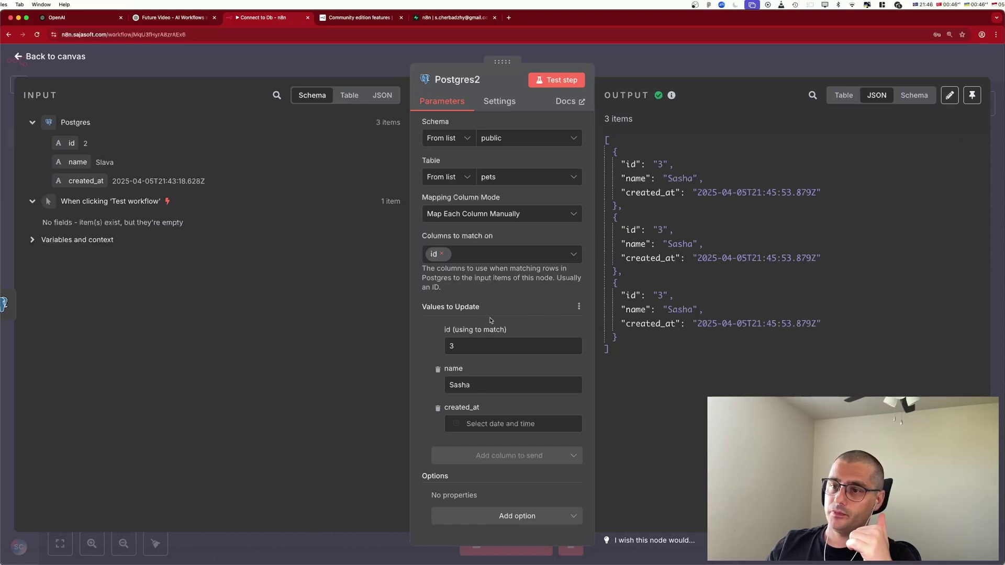
pyautogui.click(510, 515)
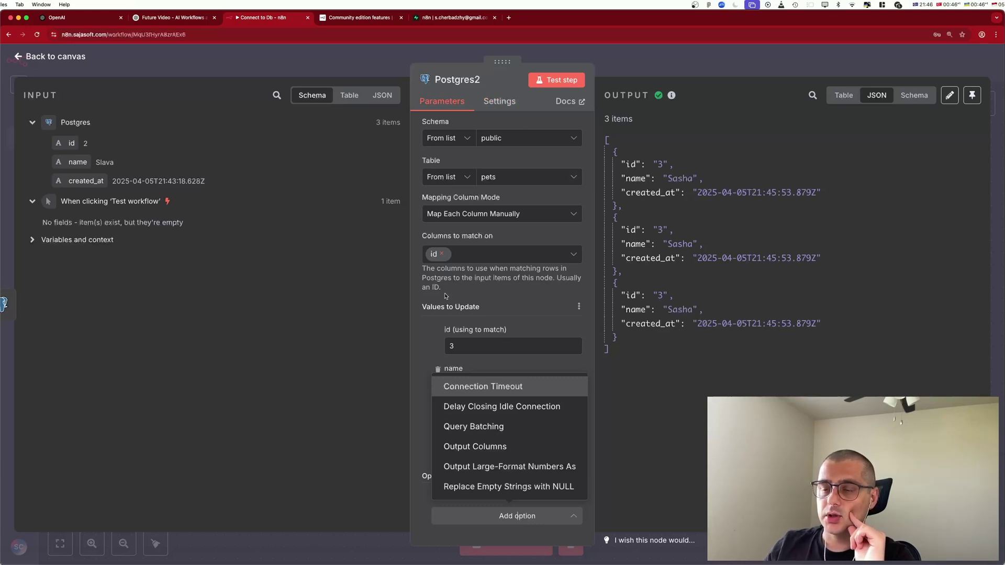
pyautogui.click(495, 341)
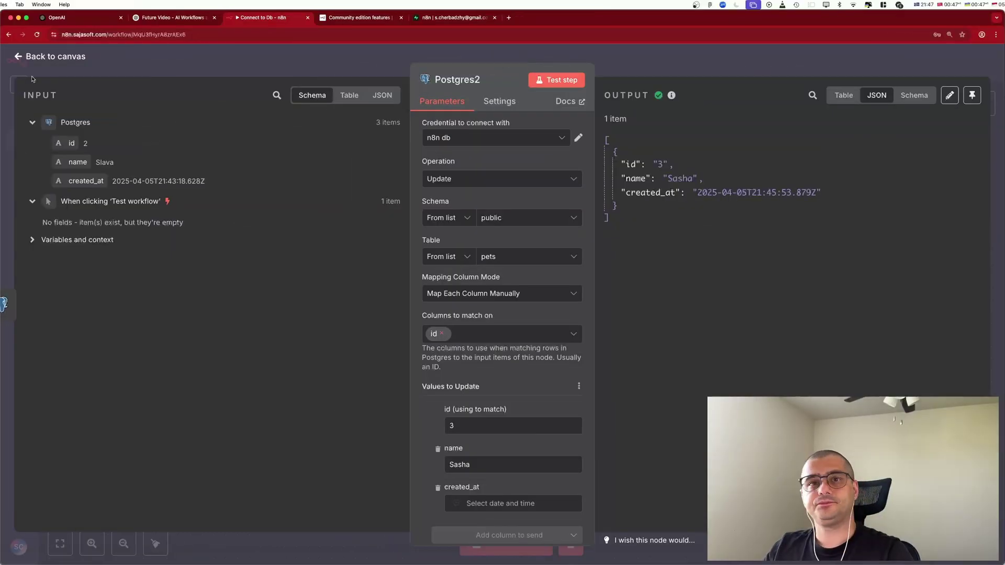
# - Execute the Postgres select node again, inspect the returned pets rows and return to the canvas
pyautogui.click(33, 57)
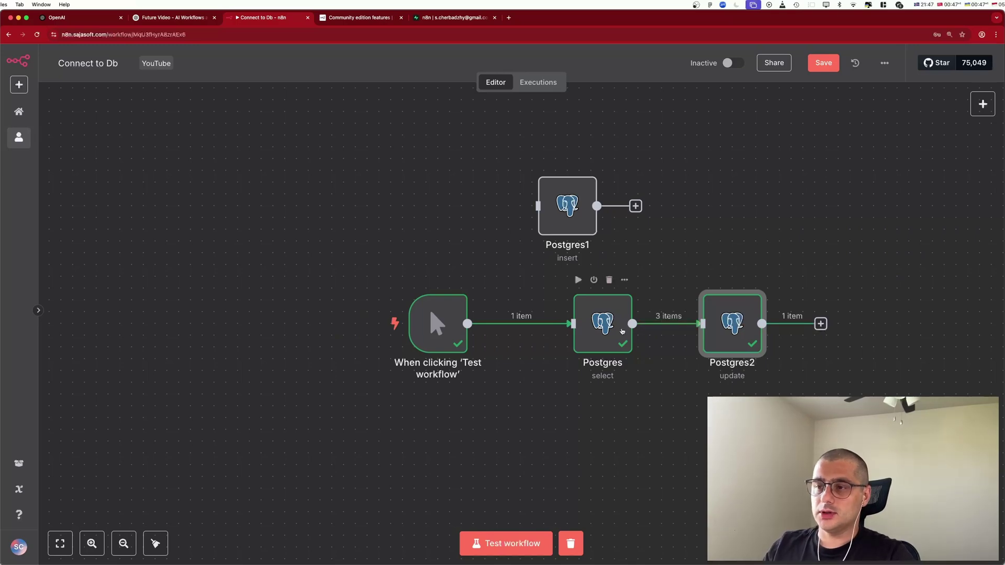
pyautogui.doubleClick(622, 330)
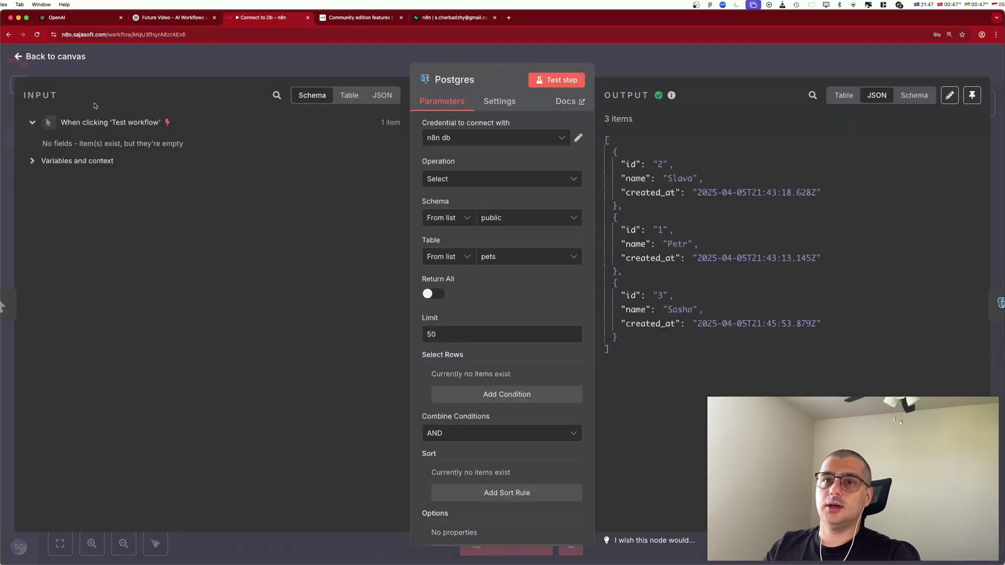
pyautogui.click(62, 56)
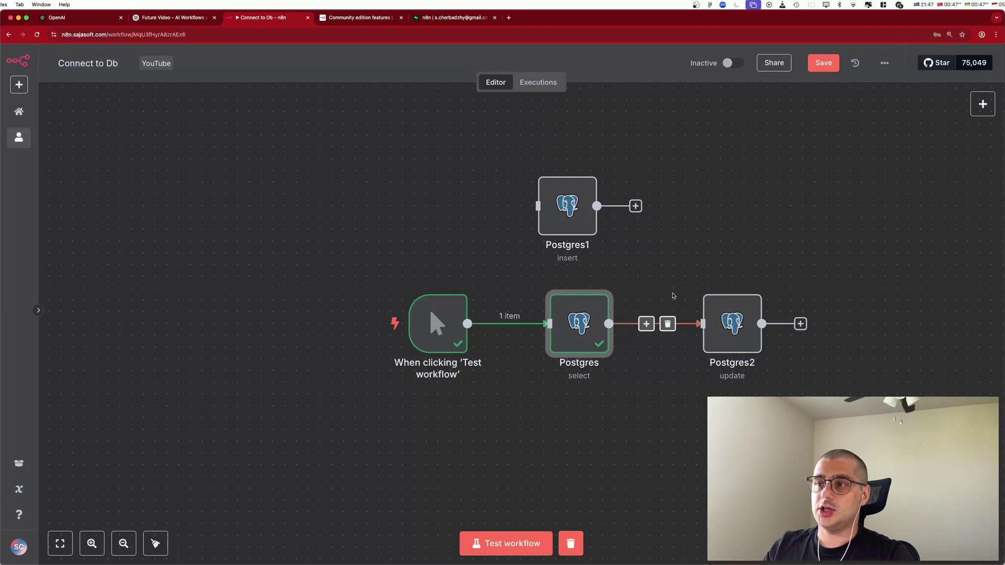
pyautogui.doubleClick(595, 328)
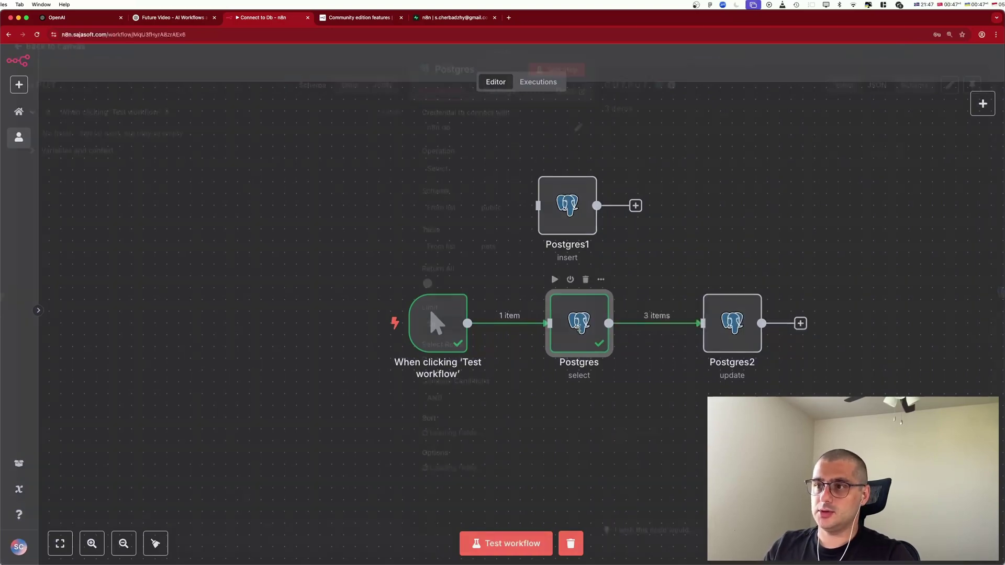
pyautogui.click(20, 56)
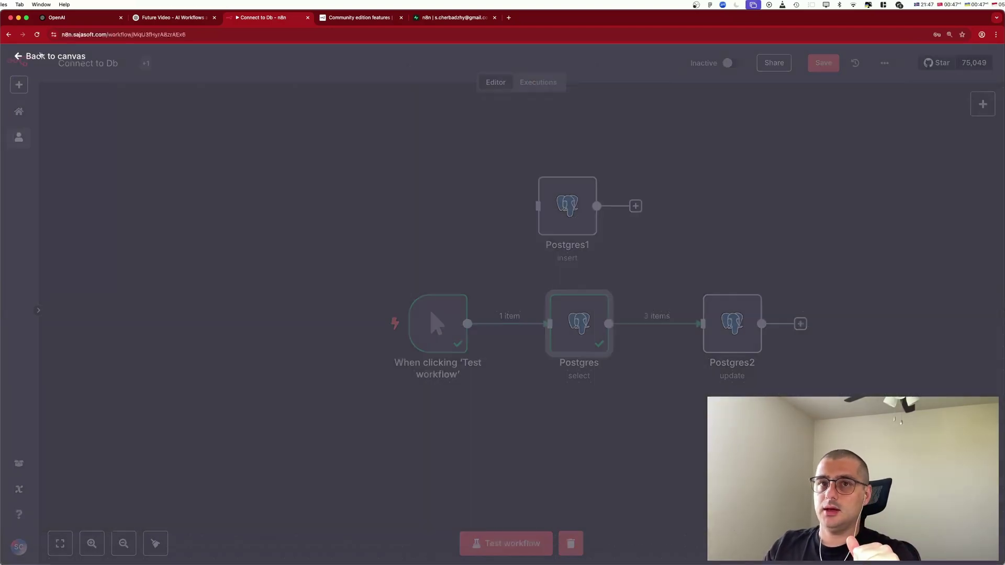
# - Execute the Postgres update node, enable Execute Once in its settings and return to the canvas
pyautogui.doubleClick(744, 340)
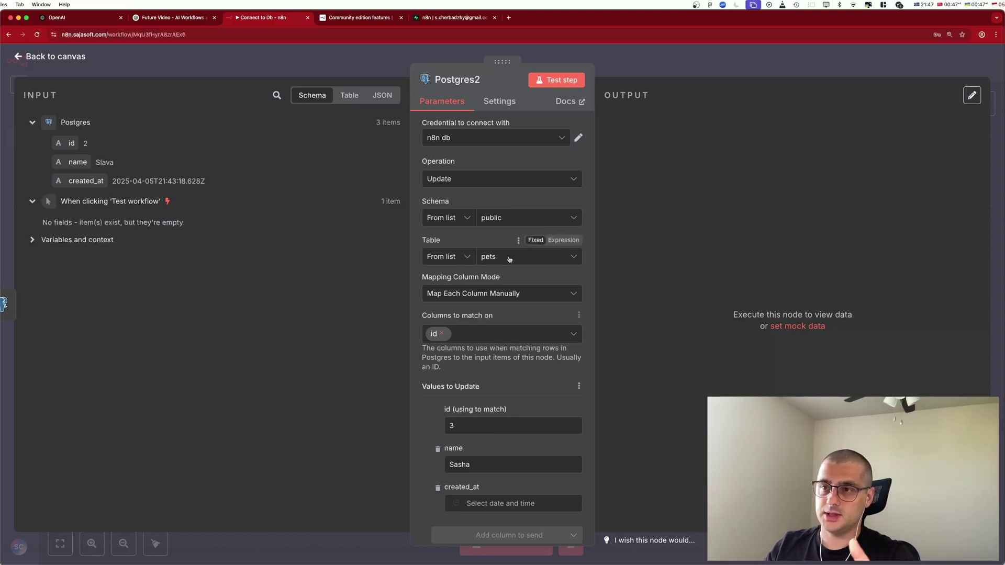
pyautogui.click(504, 99)
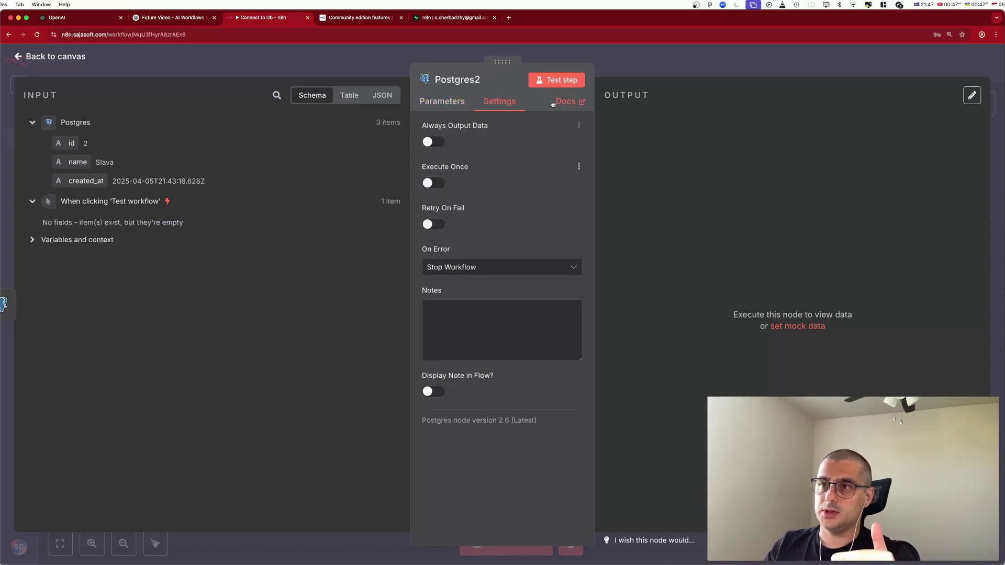
pyautogui.click(554, 79)
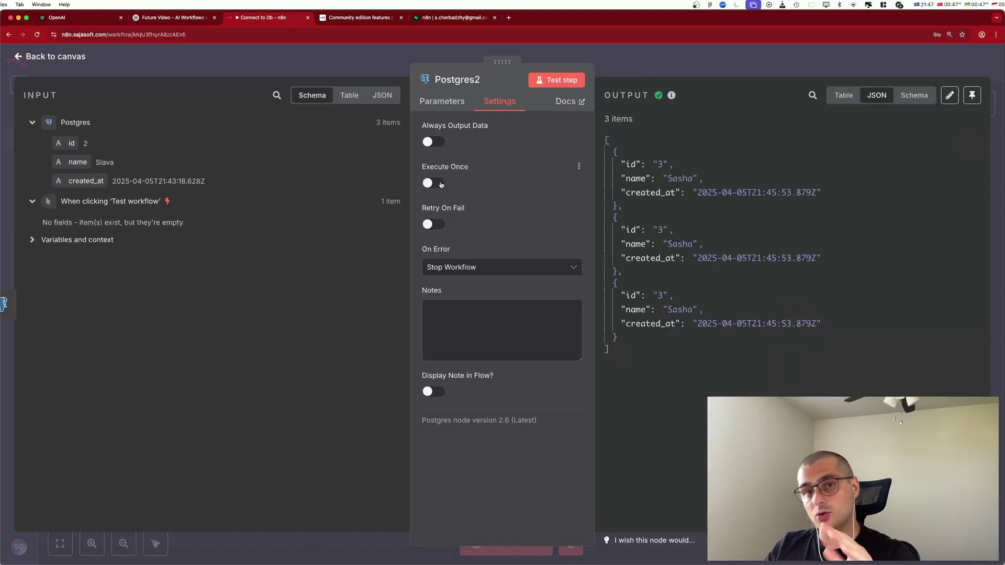
pyautogui.click(434, 184)
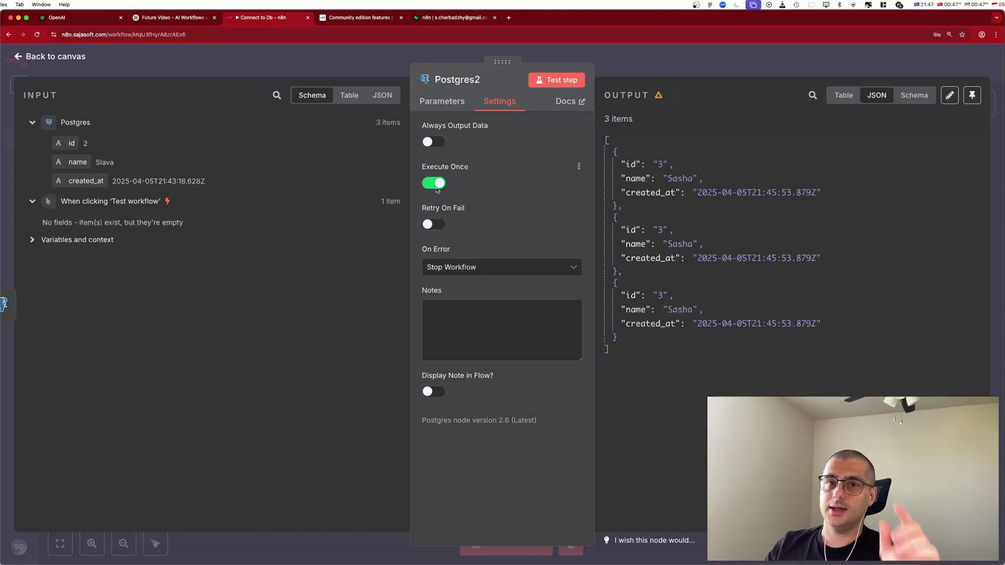
pyautogui.click(67, 61)
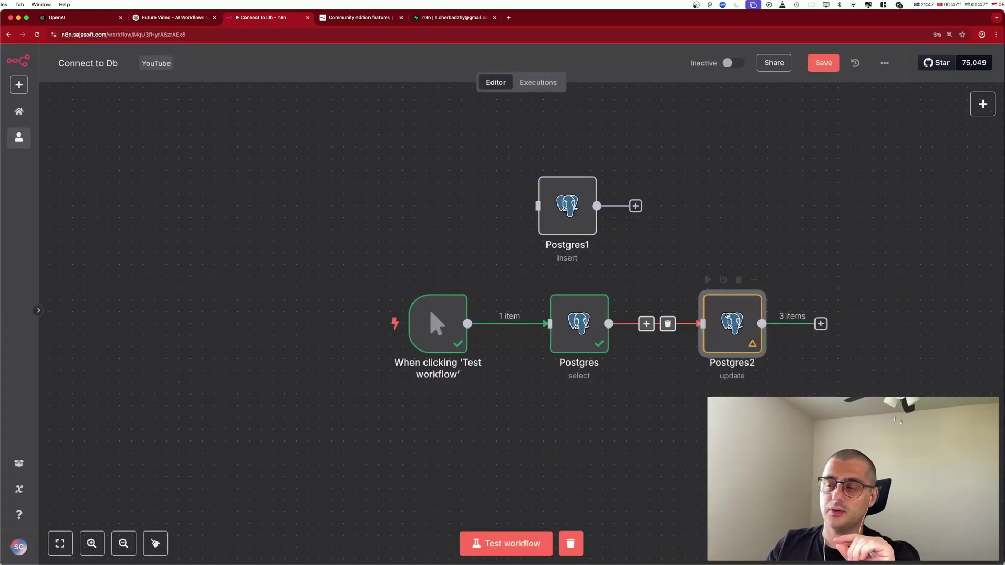